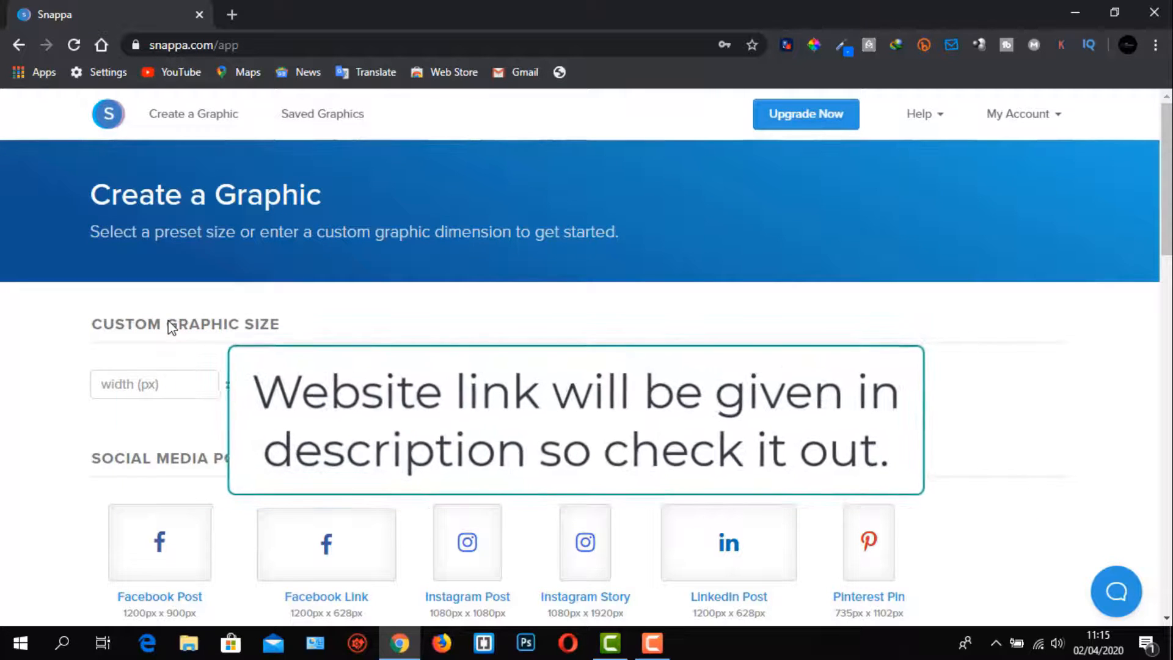
# Choose the YouTube Thumbnail preset (1280px x 720px) for a new graphic.
pyautogui.scroll(-3, 170, 320)
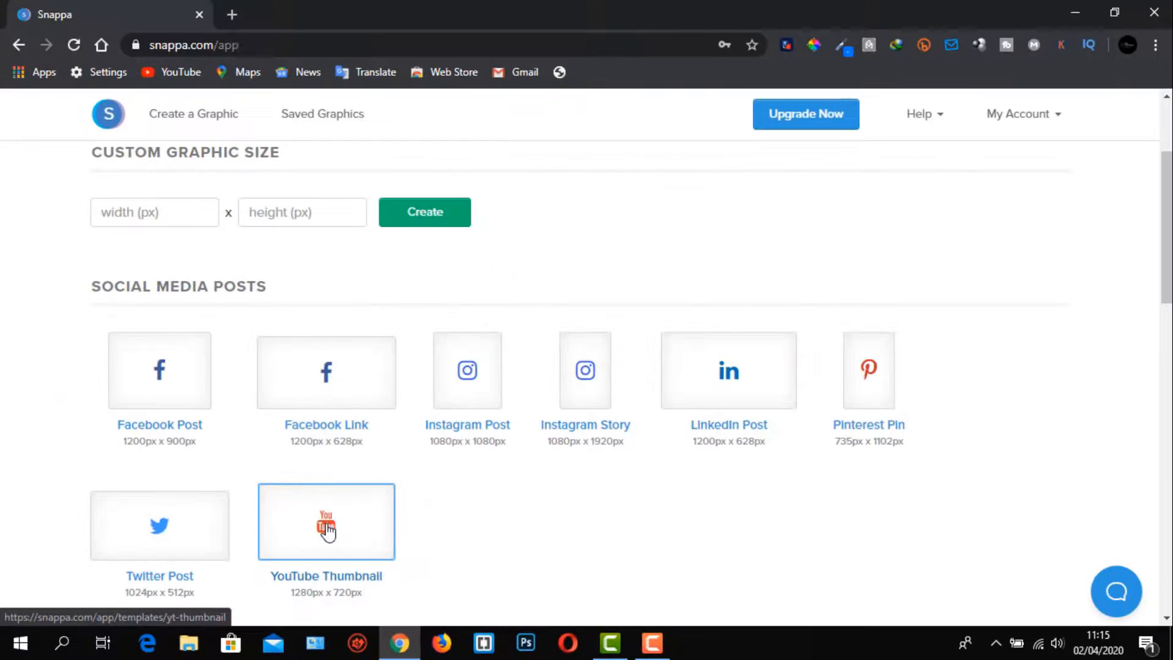
pyautogui.click(559, 400)
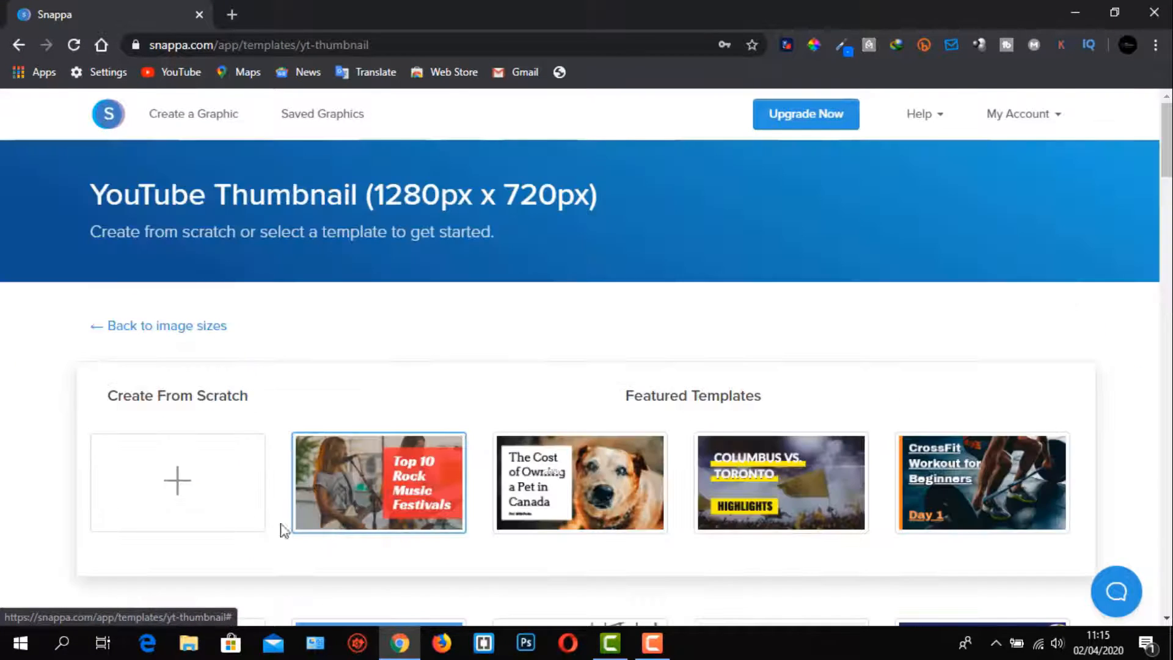
# Look through the YouTube thumbnail starting options, including the featured templates and the further template designs.
pyautogui.moveTo(110, 397); pyautogui.dragTo(403, 400)
pyautogui.moveTo(627, 396); pyautogui.dragTo(777, 401)
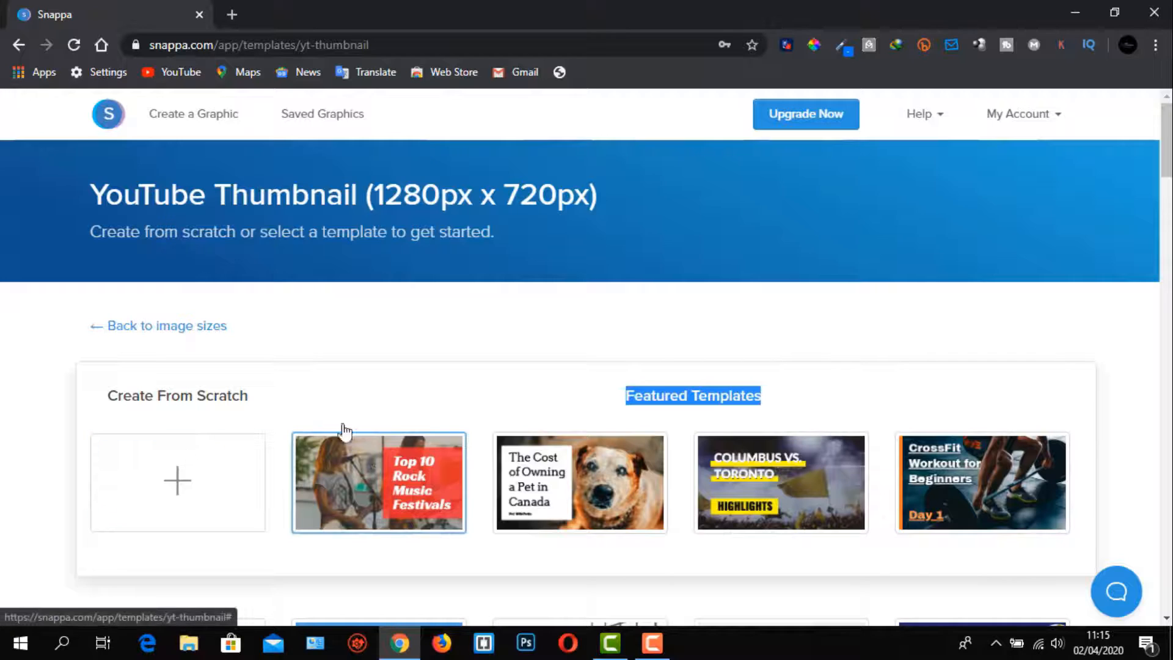
pyautogui.scroll(-4, 666, 502)
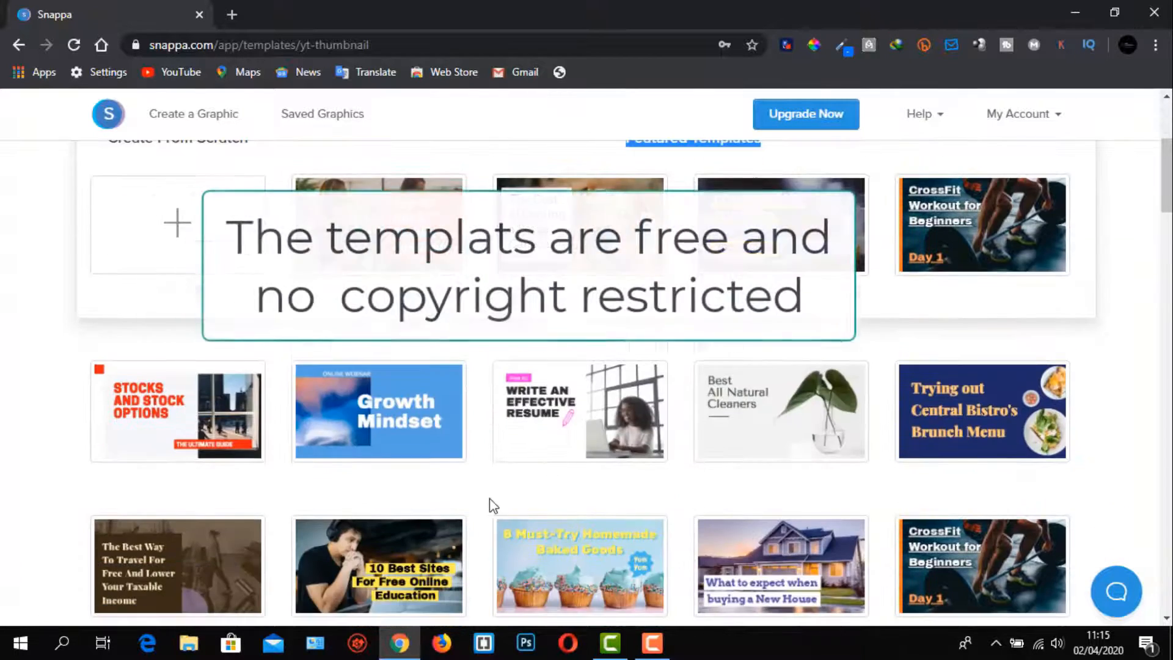
pyautogui.scroll(-3, 489, 505)
pyautogui.scroll(4, 440, 504)
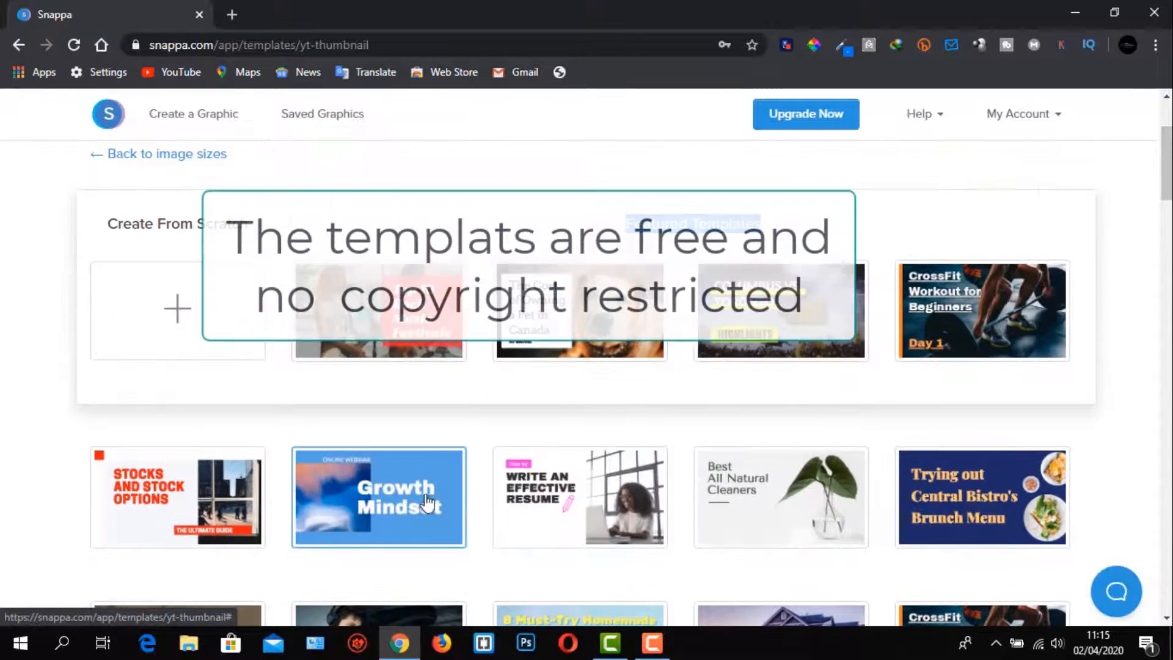
pyautogui.scroll(3, 250, 434)
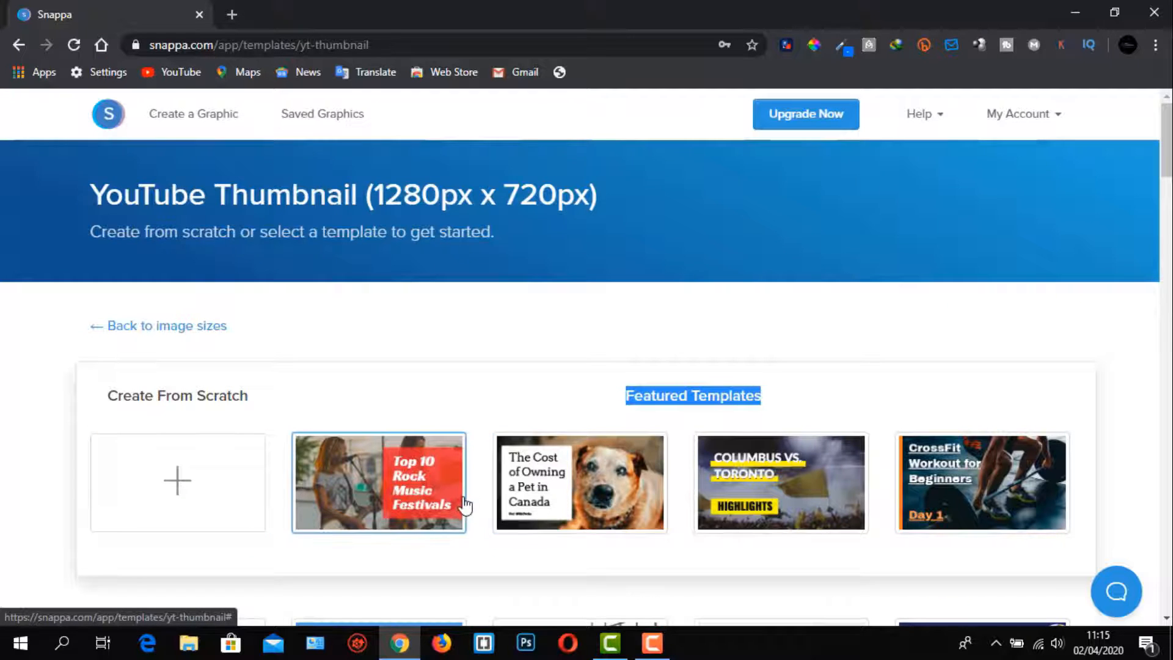
pyautogui.scroll(-4, 464, 506)
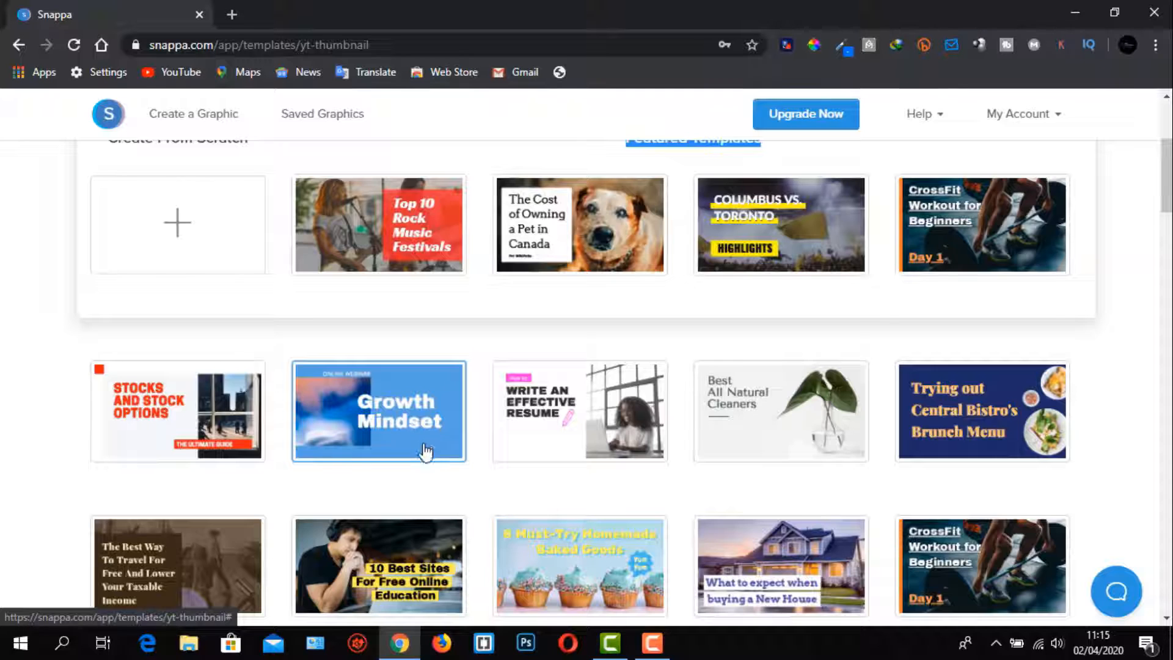
pyautogui.scroll(4, 426, 451)
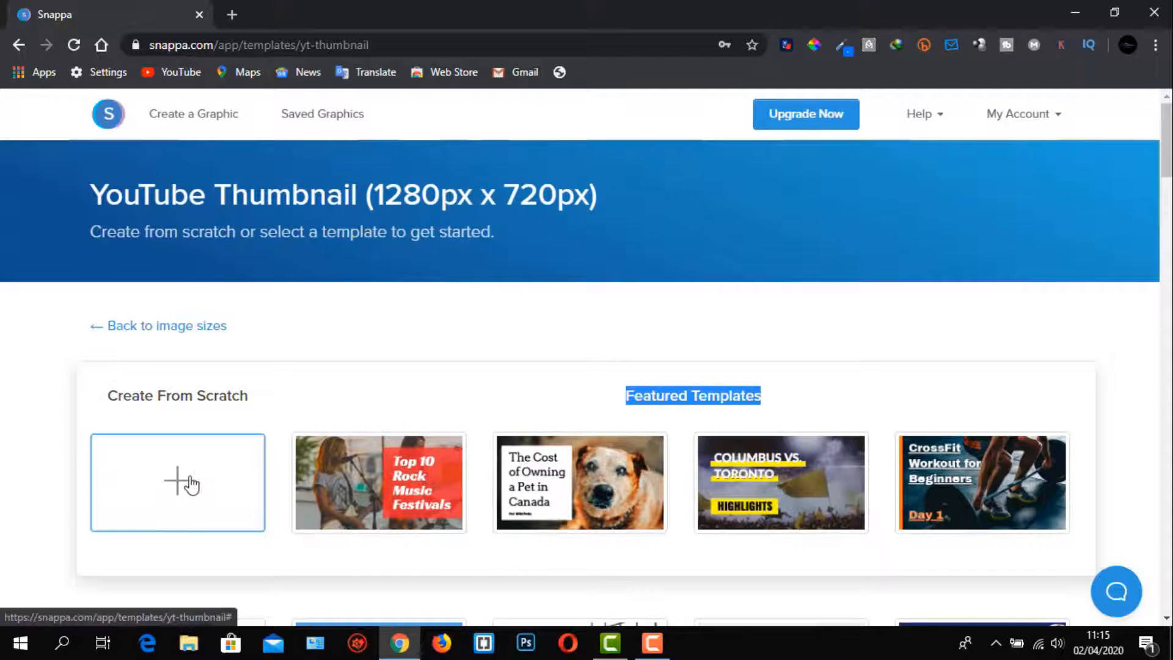
# Start a blank YouTube thumbnail from scratch and show the uploaded images available as backgrounds.
pyautogui.click(159, 482)
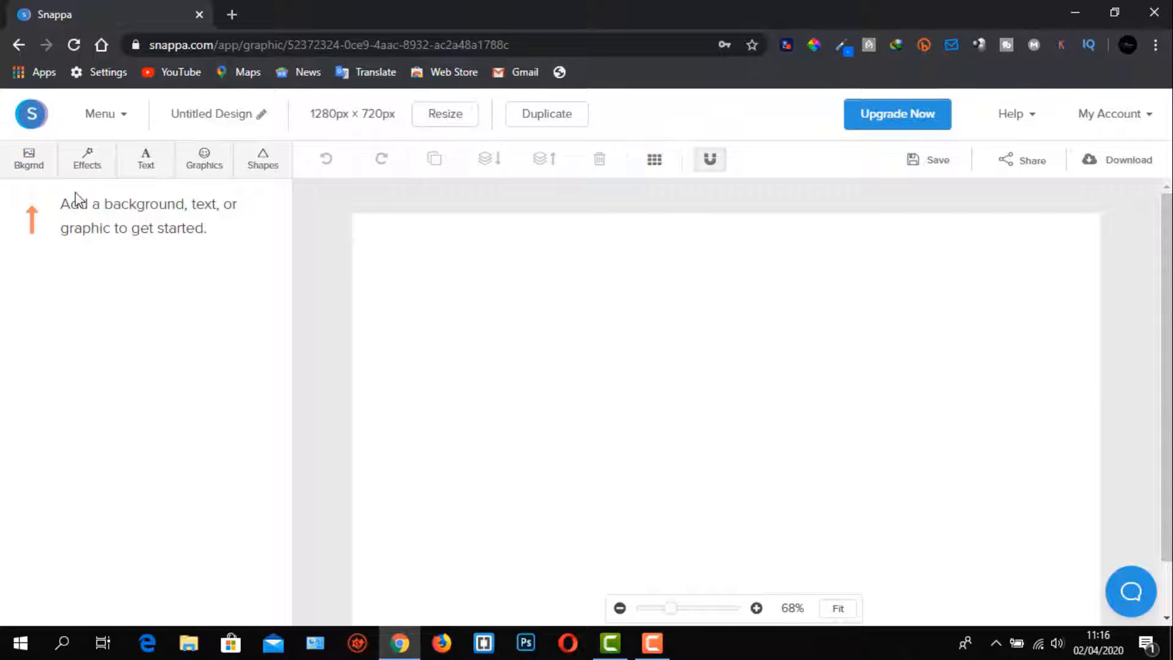
pyautogui.click(35, 165)
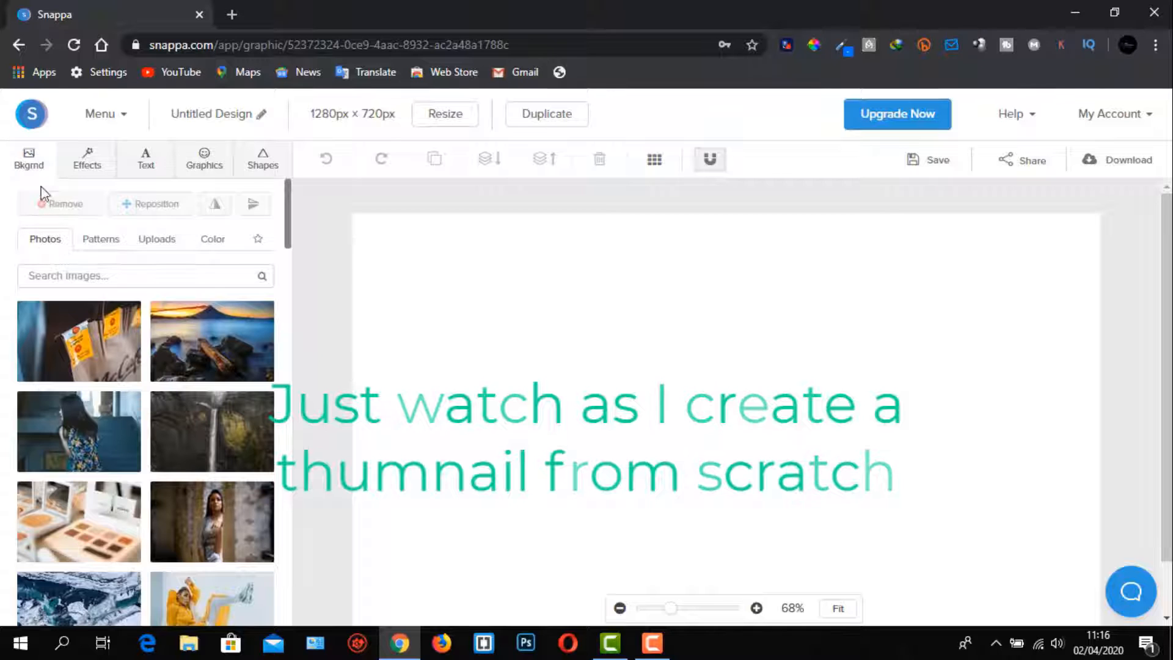
pyautogui.click(158, 241)
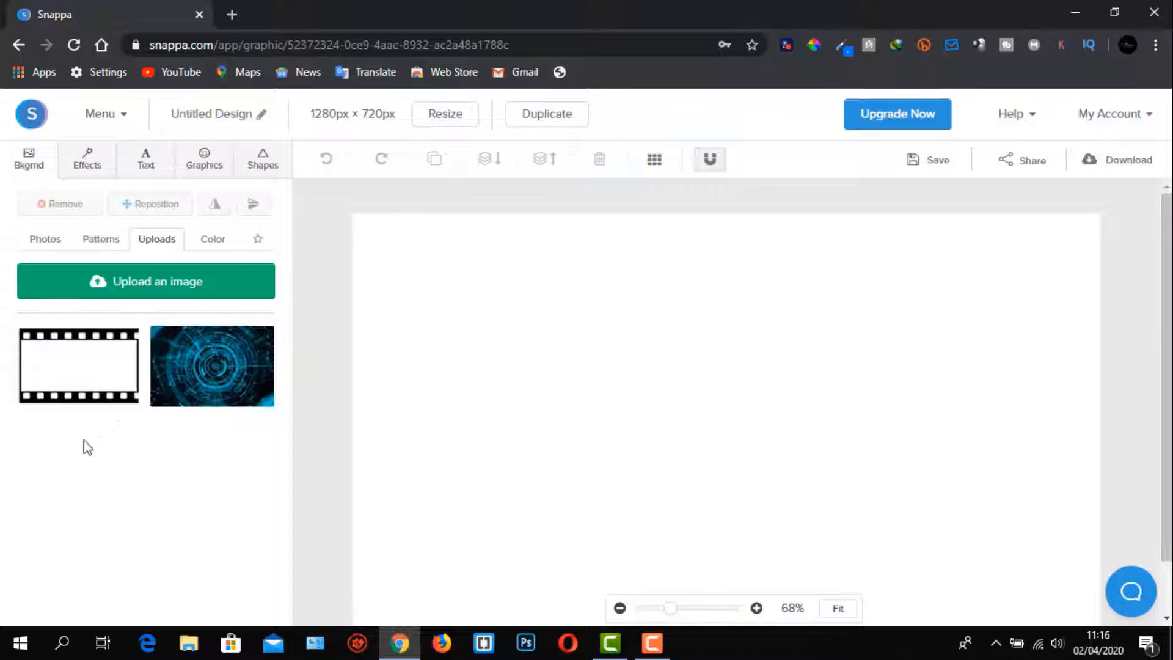
# Search Google for free background images in a new browser tab.
pyautogui.click(229, 17)
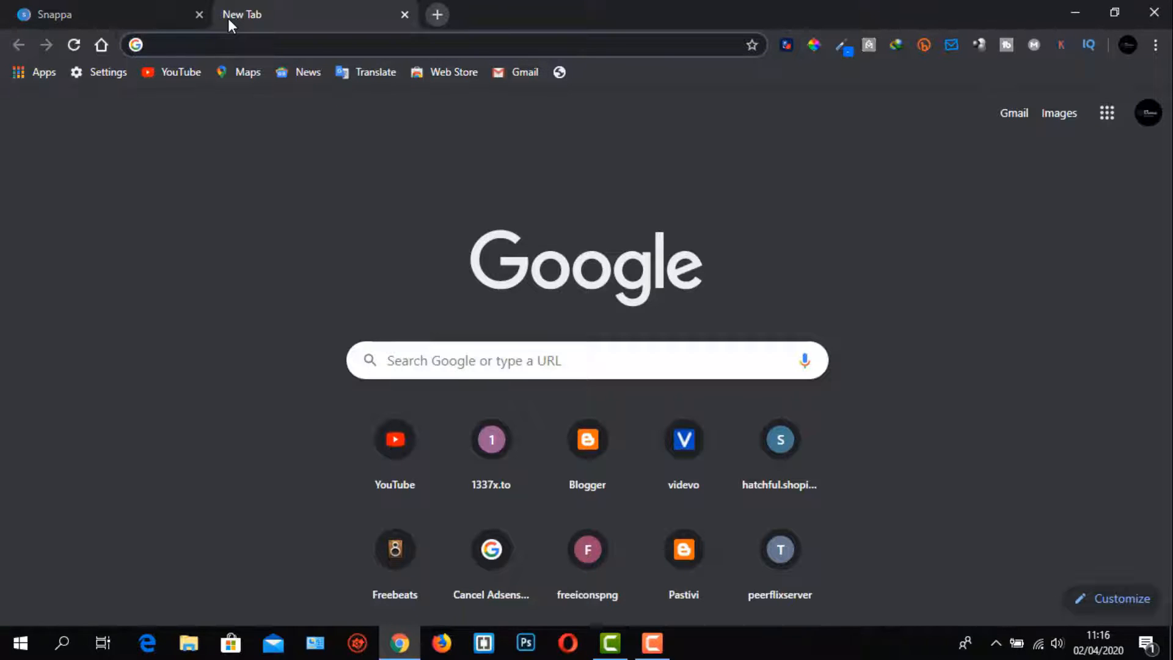
pyautogui.write('frees')
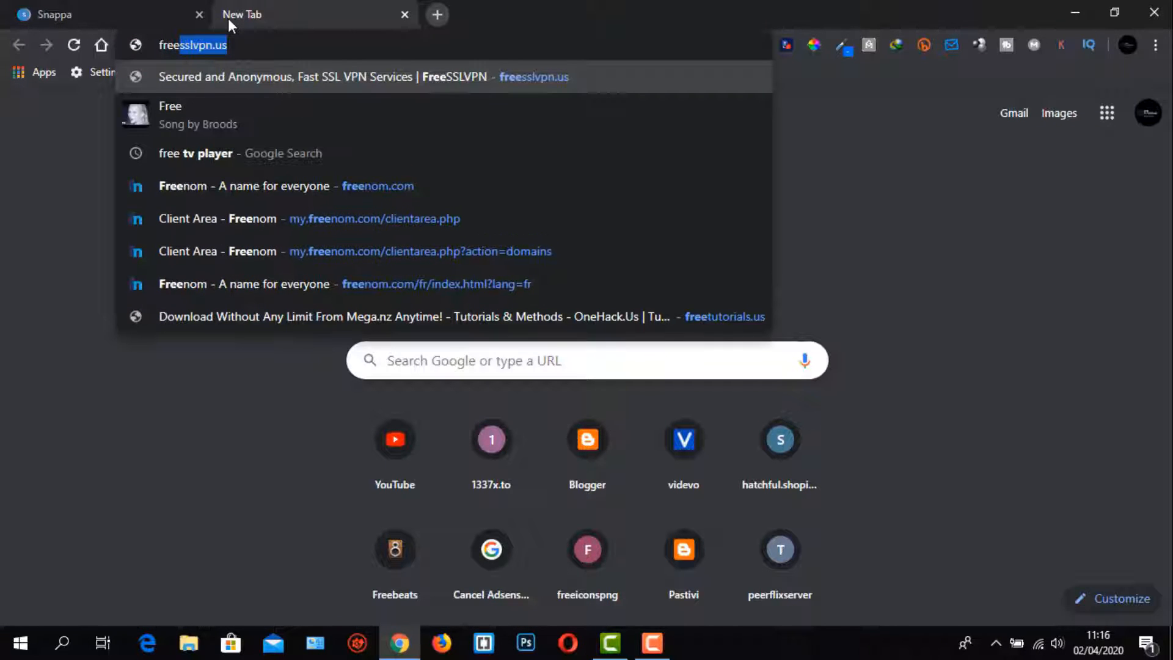
pyautogui.press('BackSpace')
pyautogui.press('BackSpace')
pyautogui.write('bacckgr')
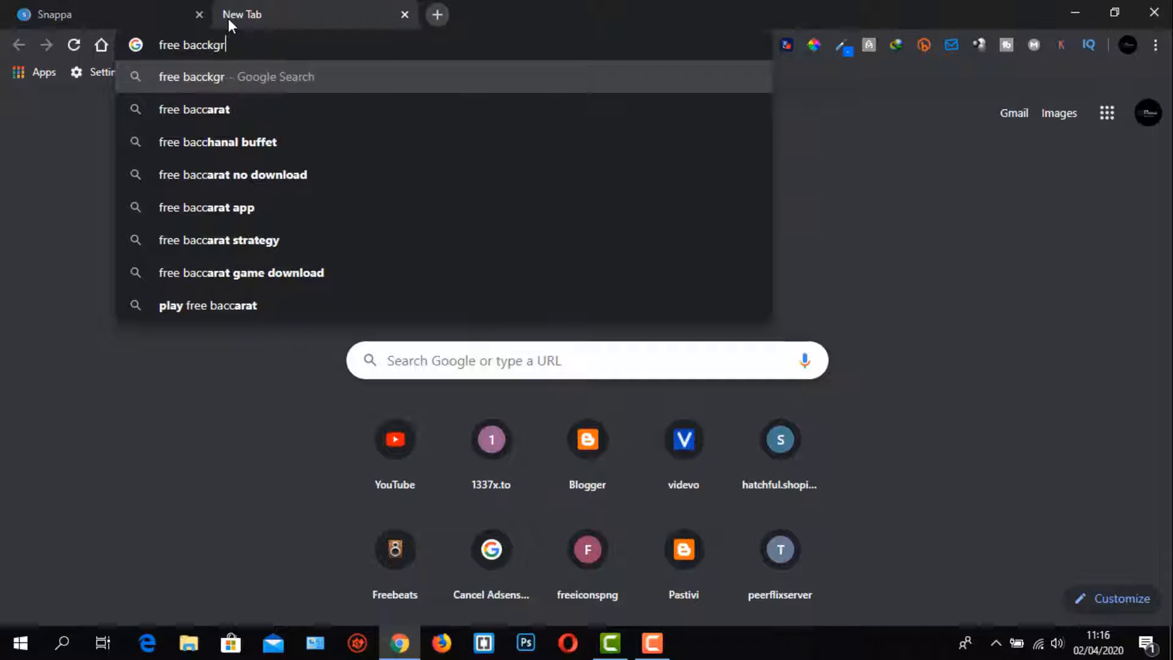
pyautogui.write('iubd u')
pyautogui.press('BackSpace')
pyautogui.write('imags')
pyautogui.press('Return')
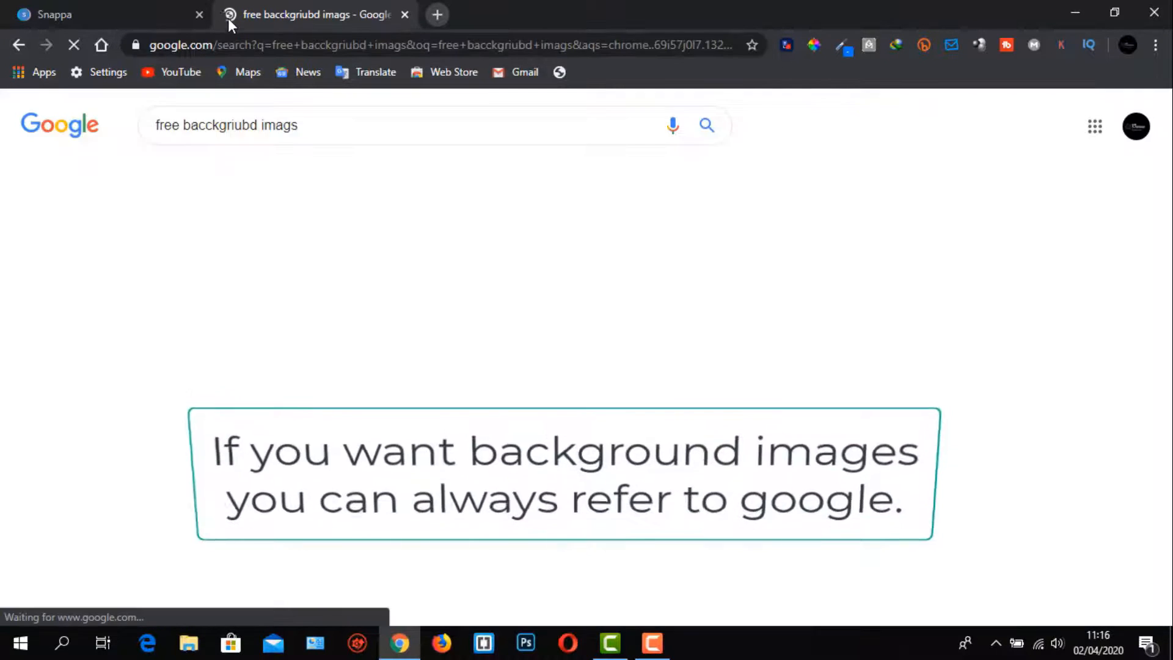
# Switch to the image results and examine the free background pictures on offer.
pyautogui.scroll(-3, 226, 293)
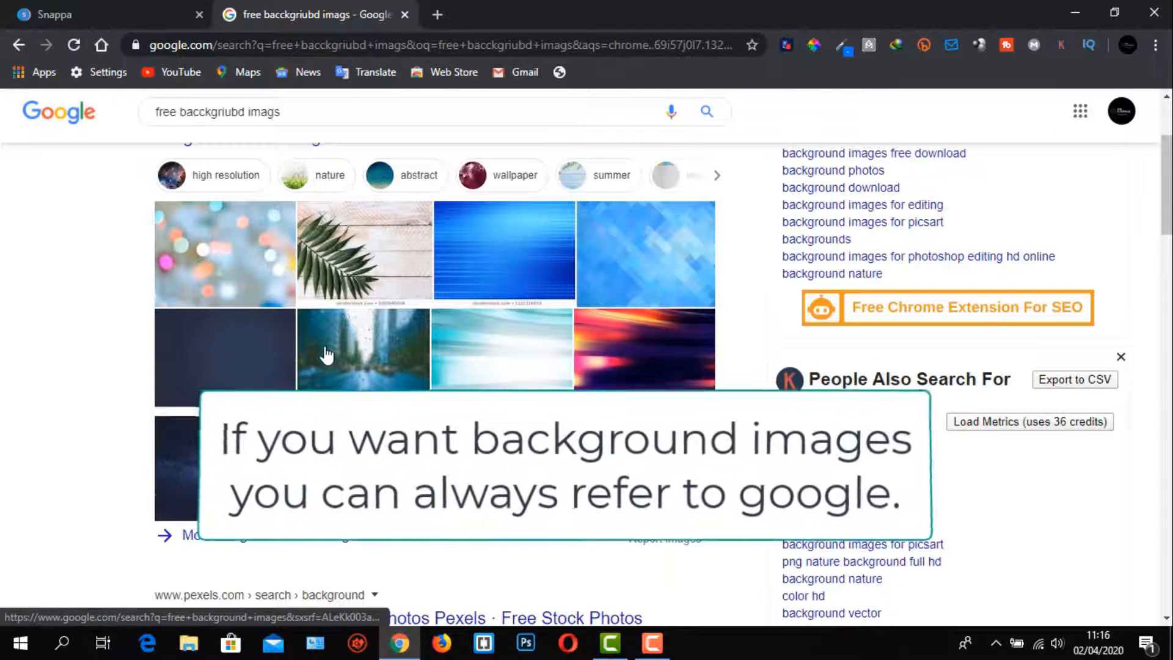
pyautogui.scroll(3, 193, 193)
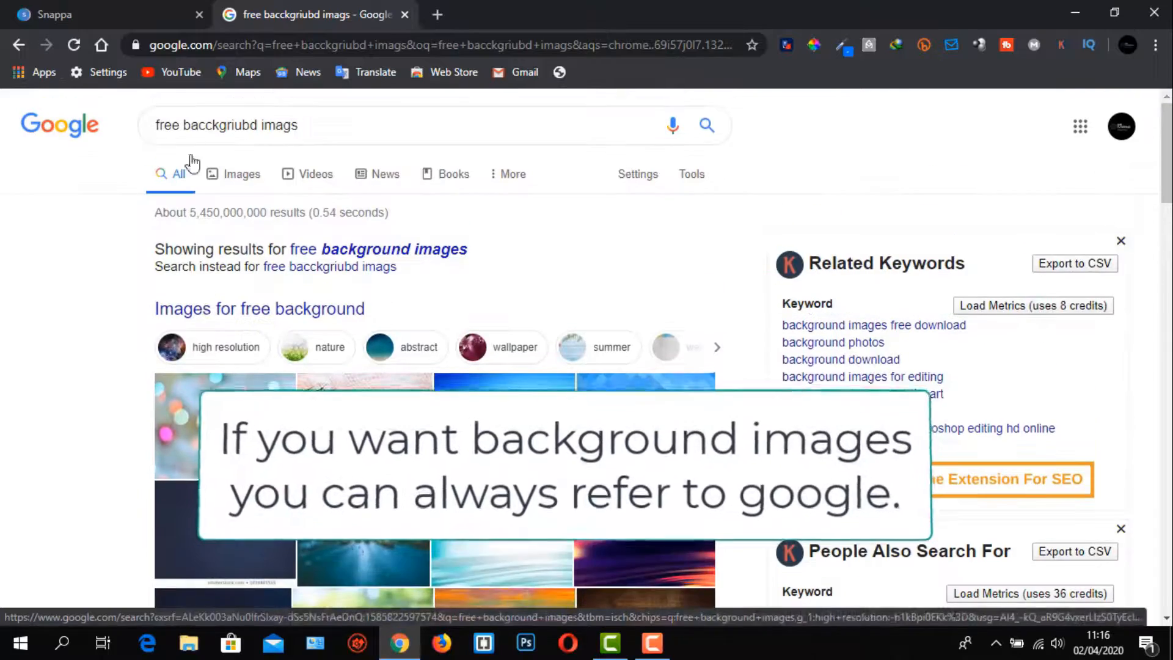
pyautogui.click(211, 174)
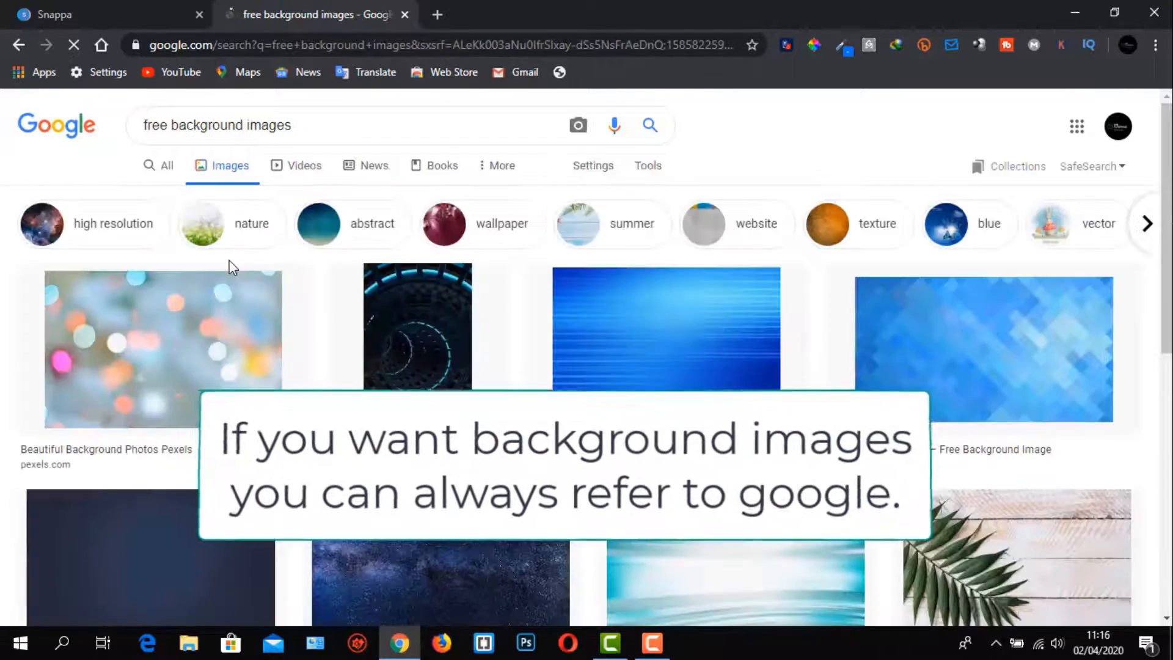
pyautogui.scroll(-5, 231, 278)
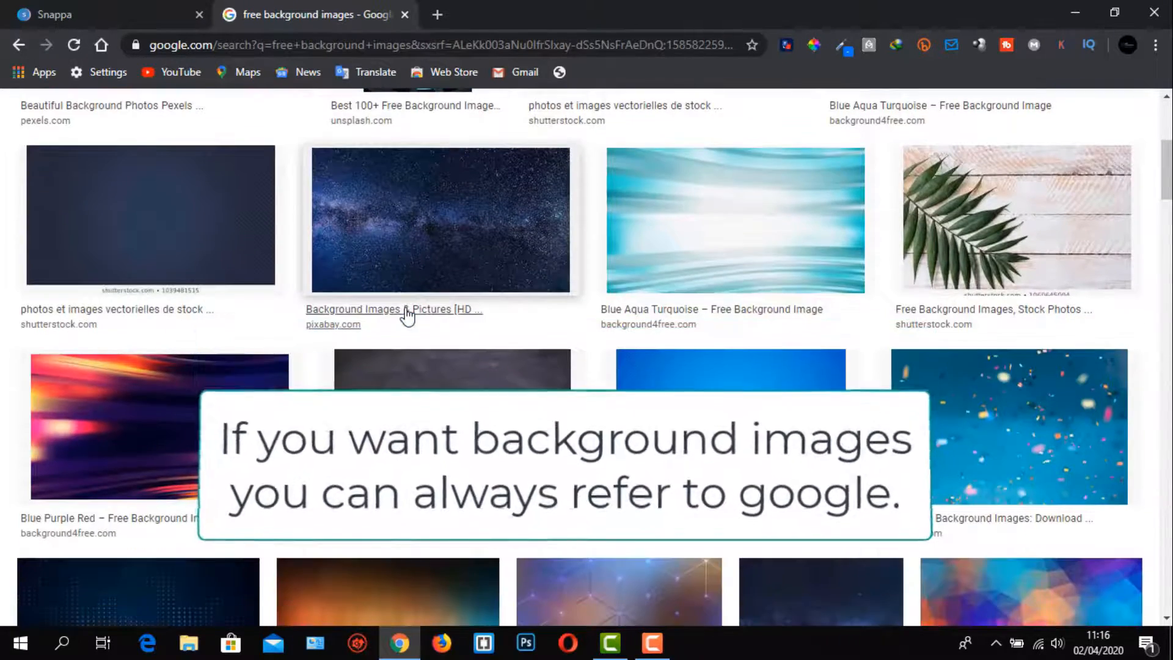
pyautogui.scroll(-3, 408, 316)
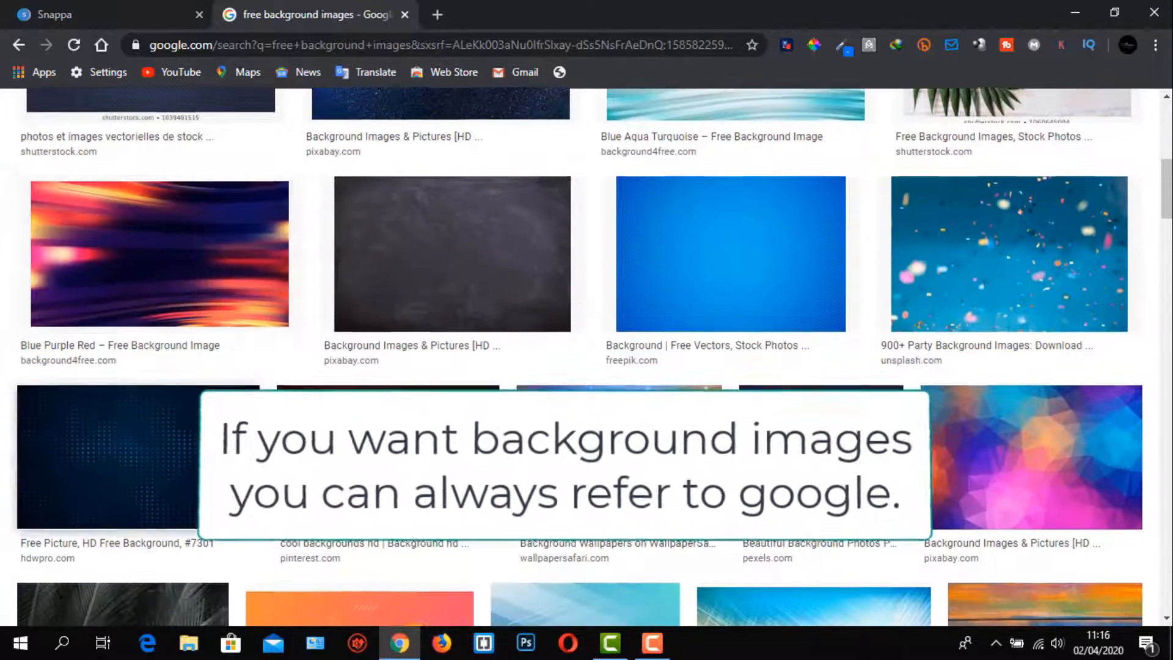
pyautogui.scroll(-4, 243, 395)
pyautogui.scroll(7, 243, 395)
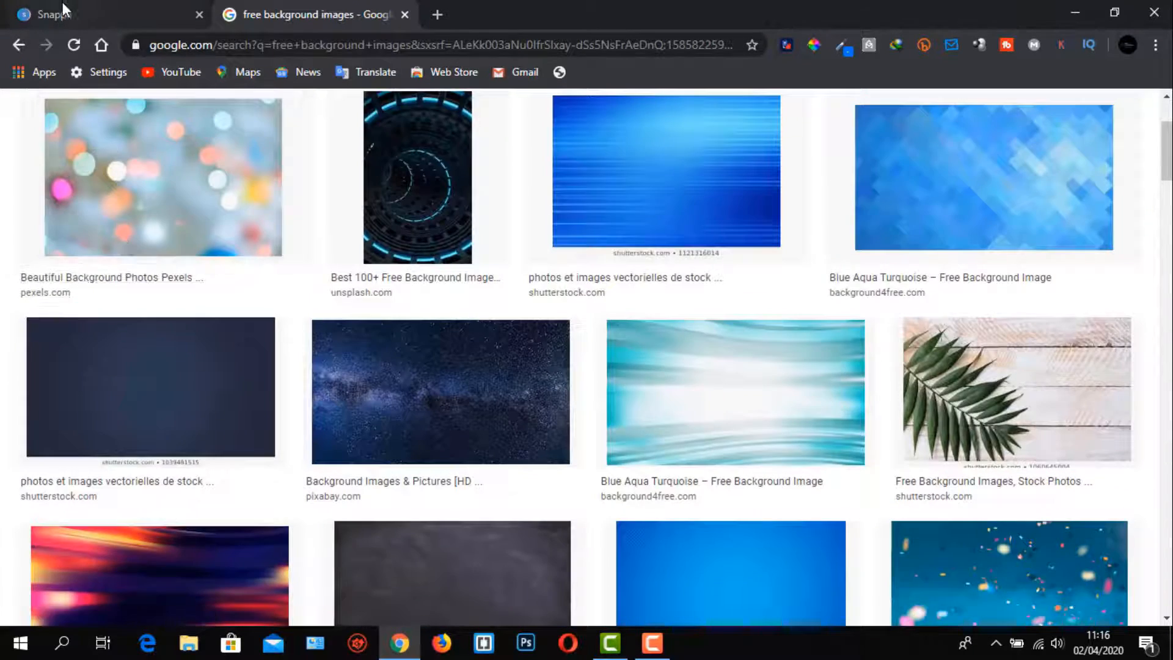
# Return to the Snappa design and set the uploaded film-strip image as the thumbnail's background.
pyautogui.click(64, 6)
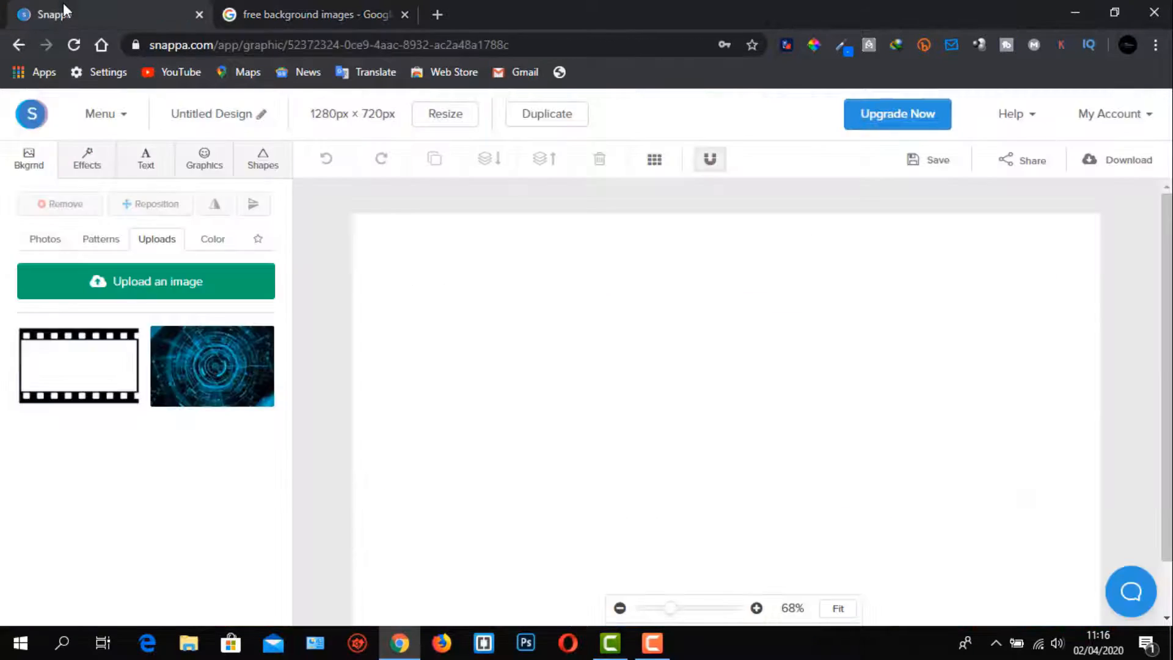
pyautogui.click(130, 286)
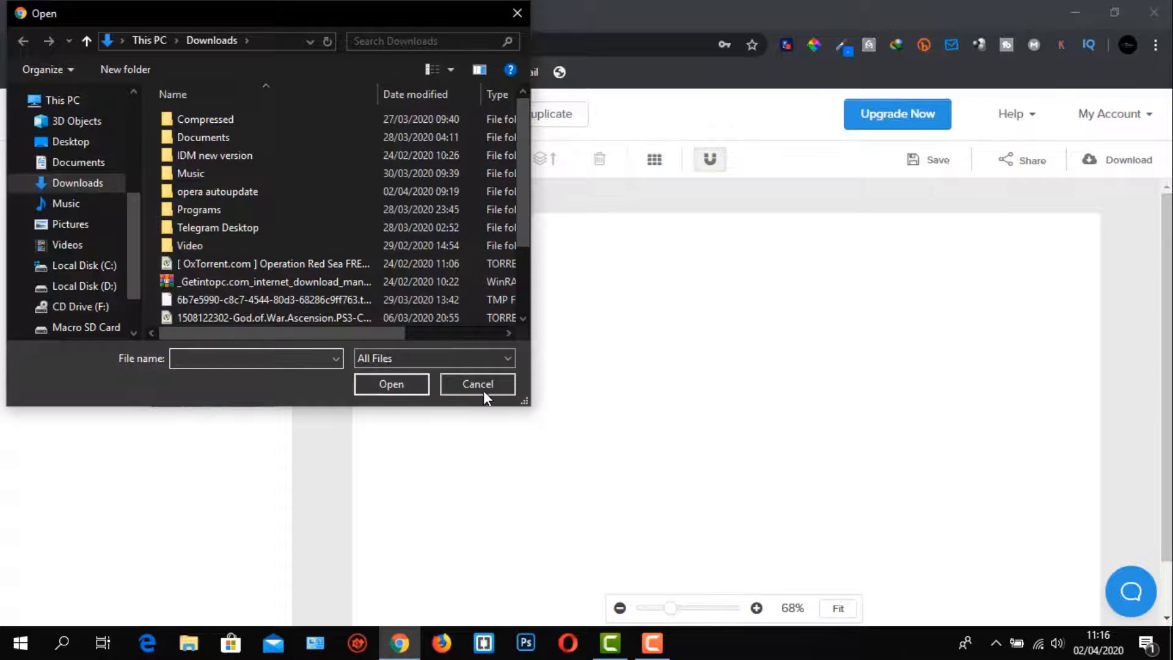
pyautogui.click(477, 383)
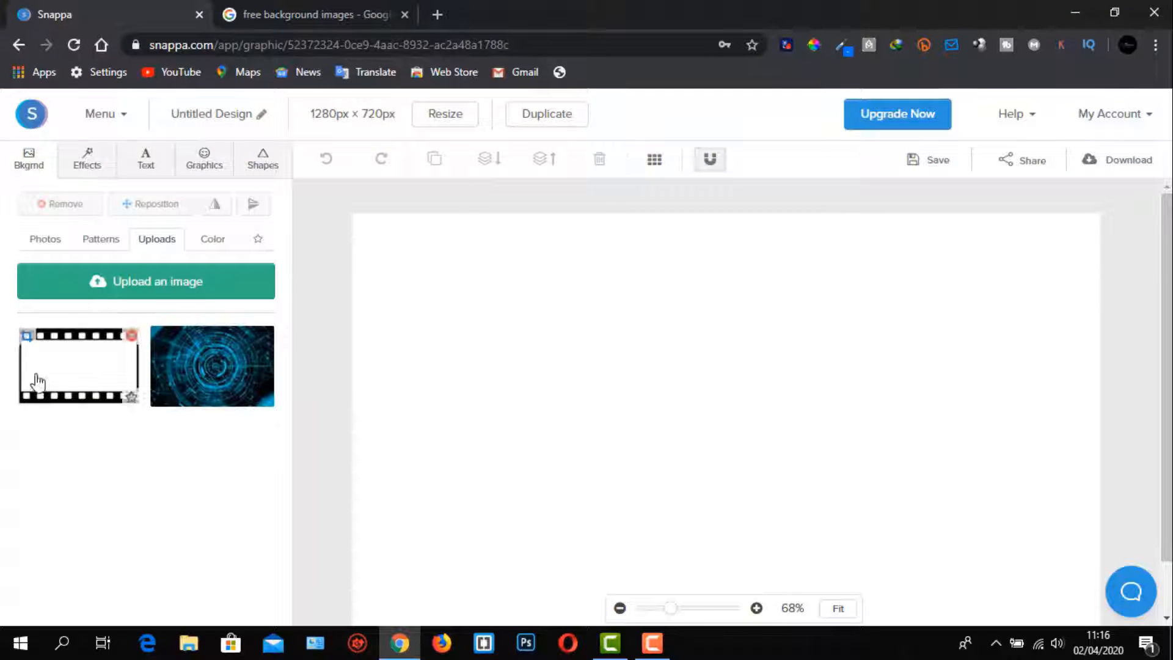
pyautogui.click(60, 367)
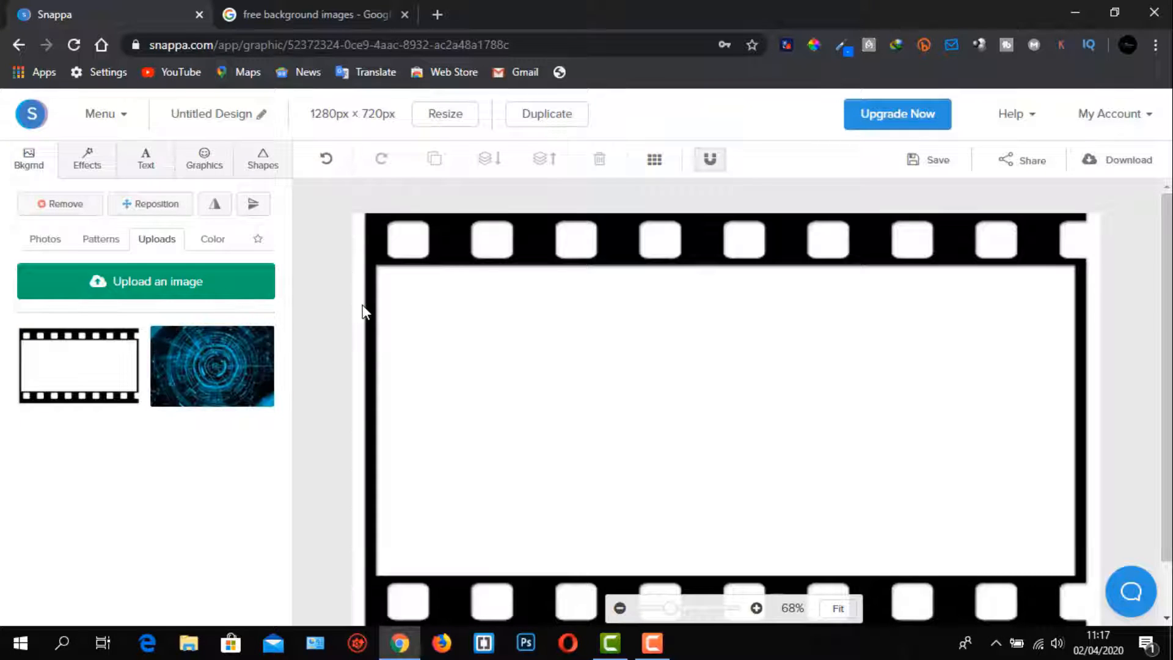
# Search the icon graphics for "youtube" and add the YouTube logo with grey "You" and orange "Tube" to the canvas.
pyautogui.click(73, 169)
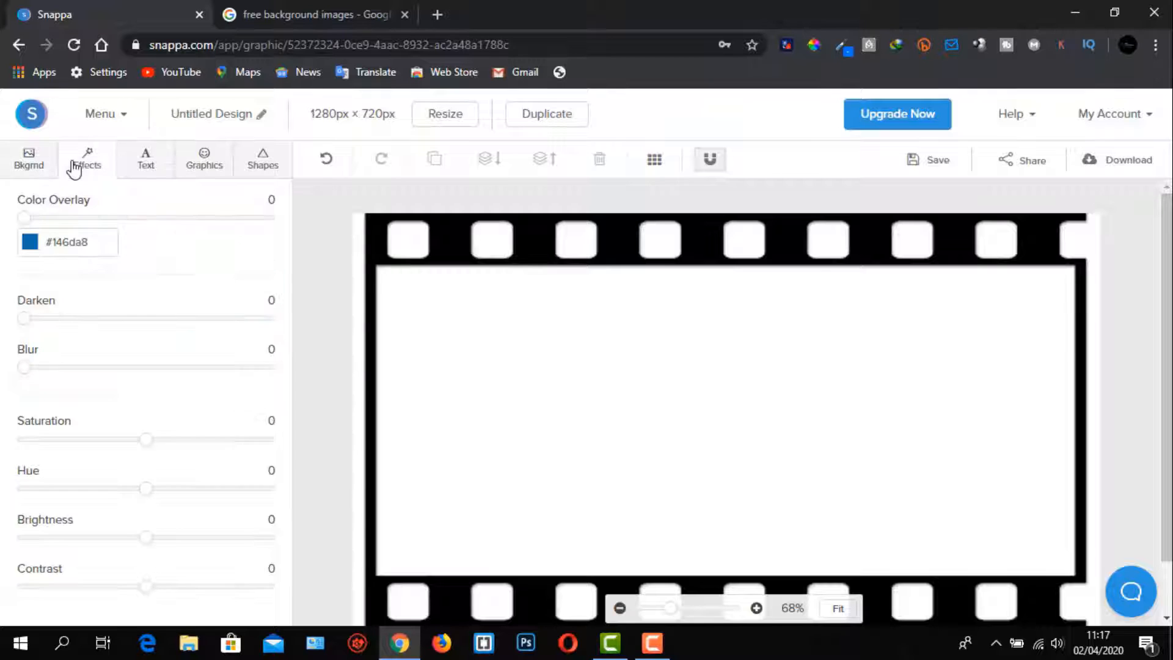
pyautogui.click(200, 173)
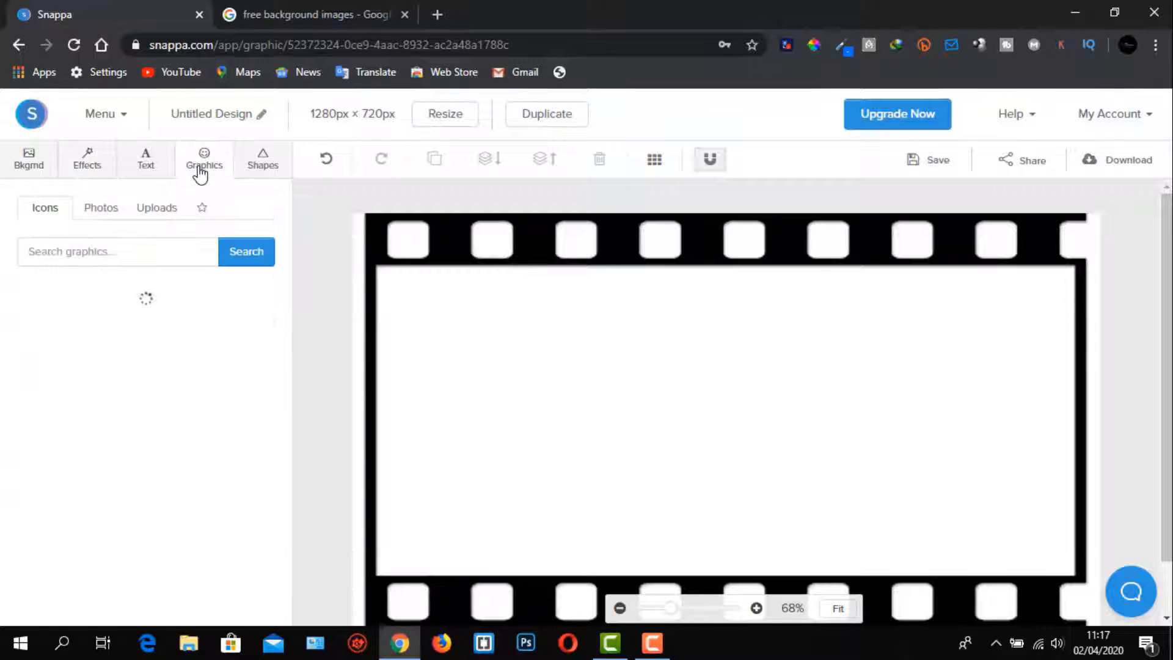
pyautogui.click(90, 256)
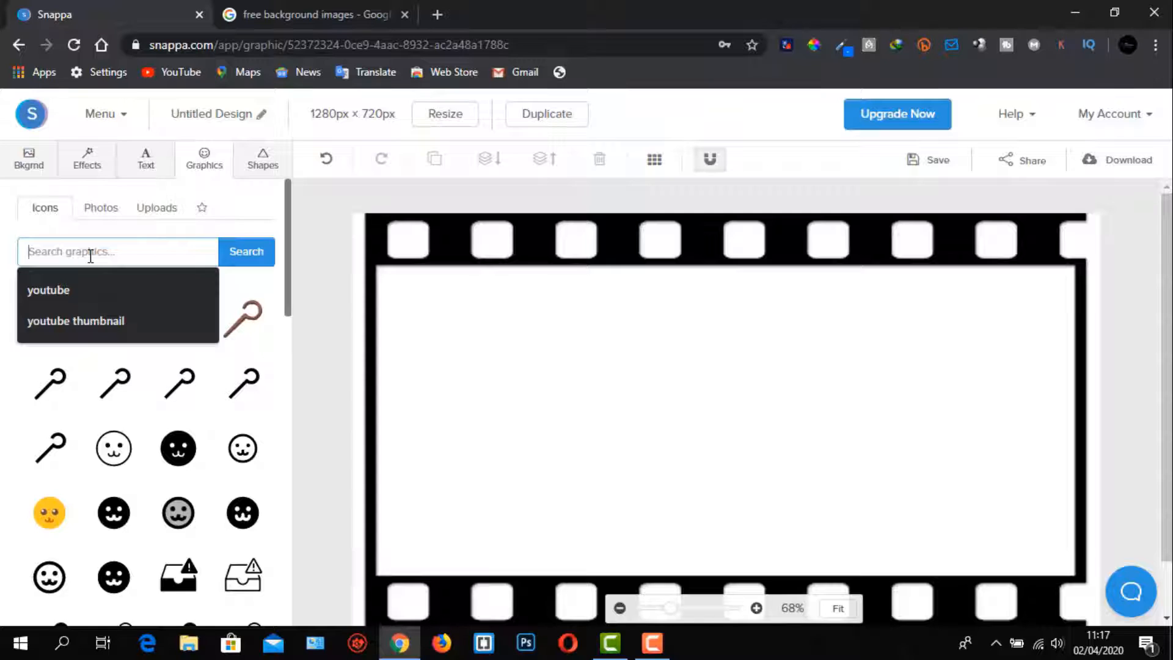
pyautogui.write('youtube')
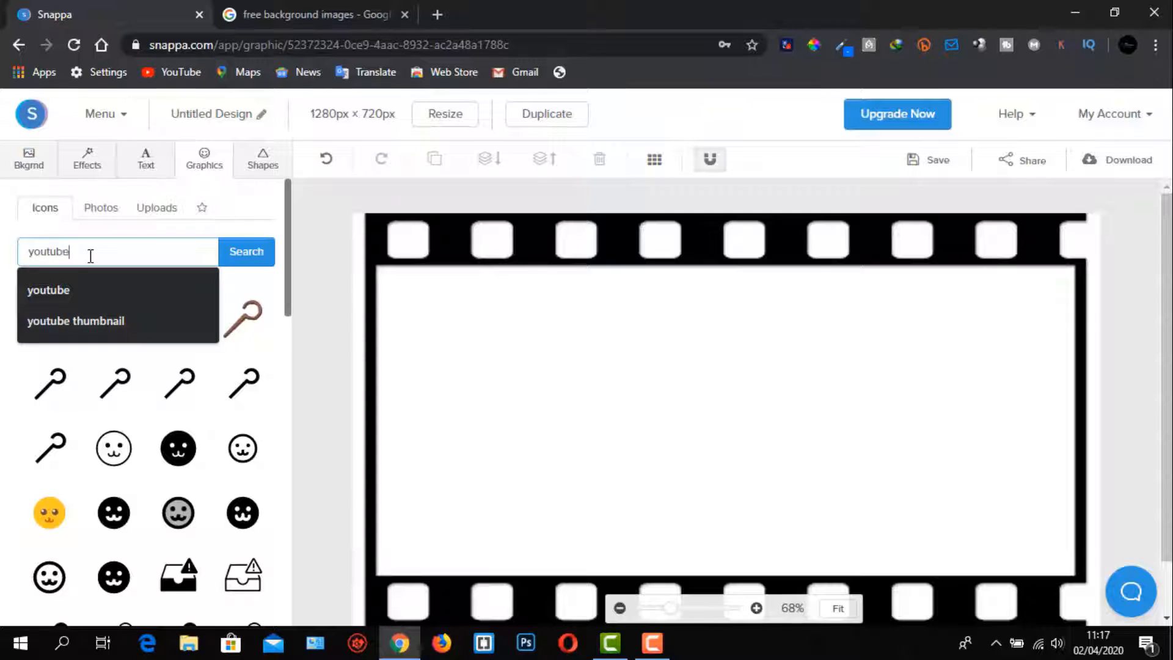
pyautogui.click(227, 259)
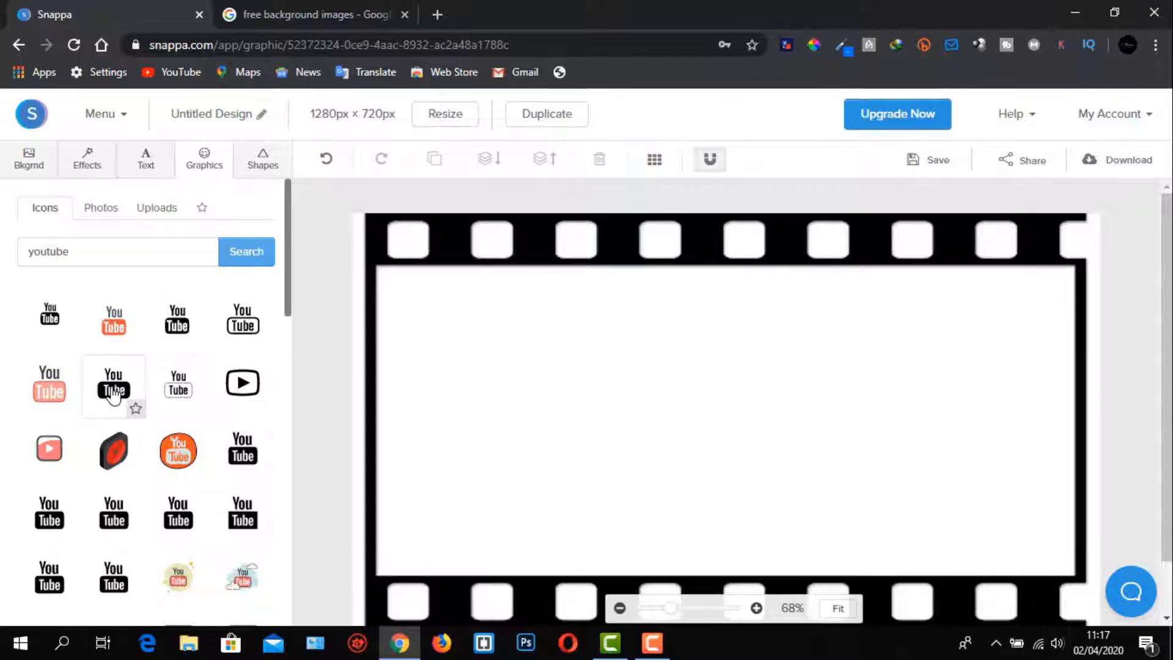
pyautogui.scroll(-4, 114, 394)
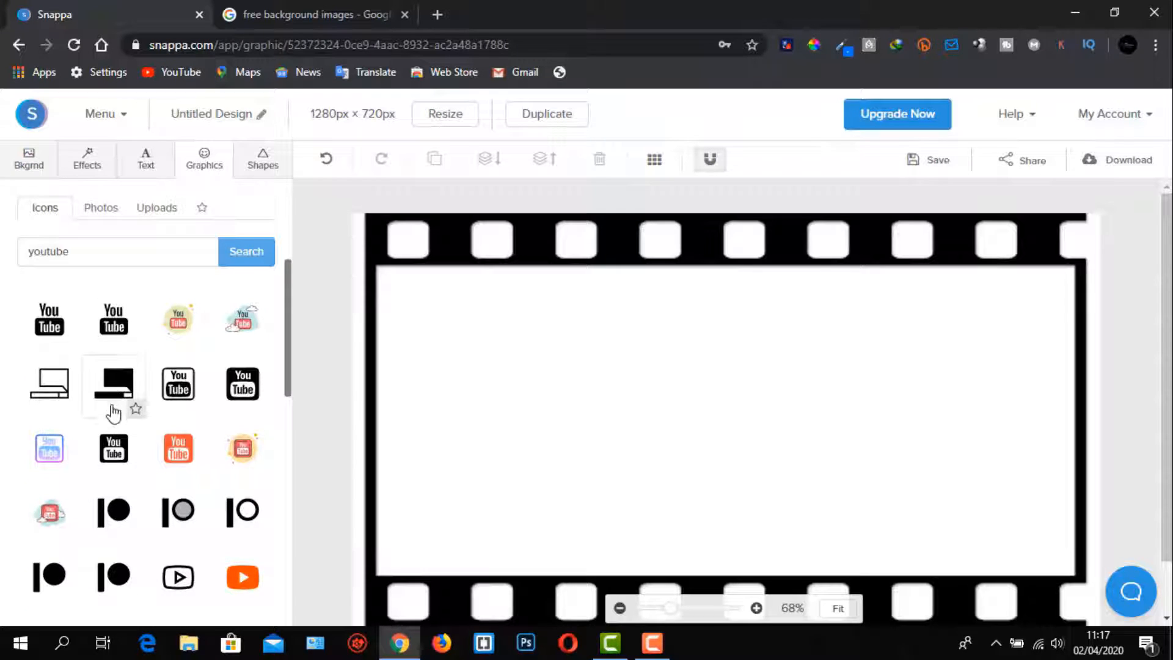
pyautogui.scroll(4, 112, 420)
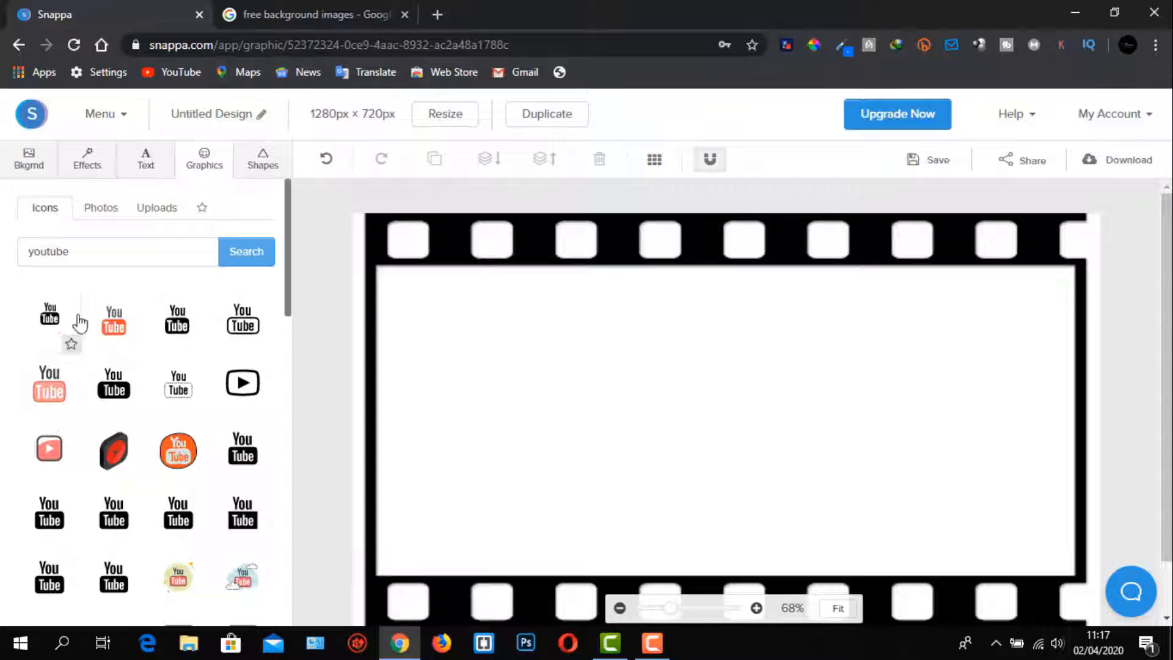
pyautogui.click(111, 328)
# Move the YouTube logo to the left part of the film frame and enlarge it to nearly the frame's height.
pyautogui.moveTo(730, 446); pyautogui.dragTo(549, 421)
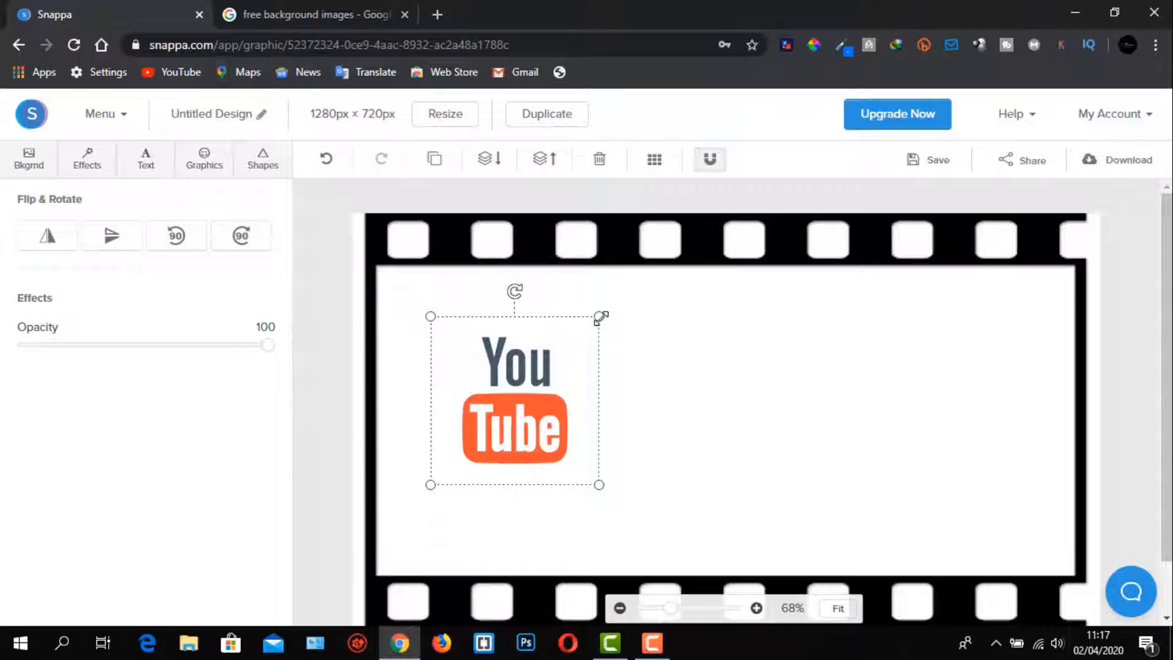
pyautogui.moveTo(601, 317); pyautogui.dragTo(637, 263)
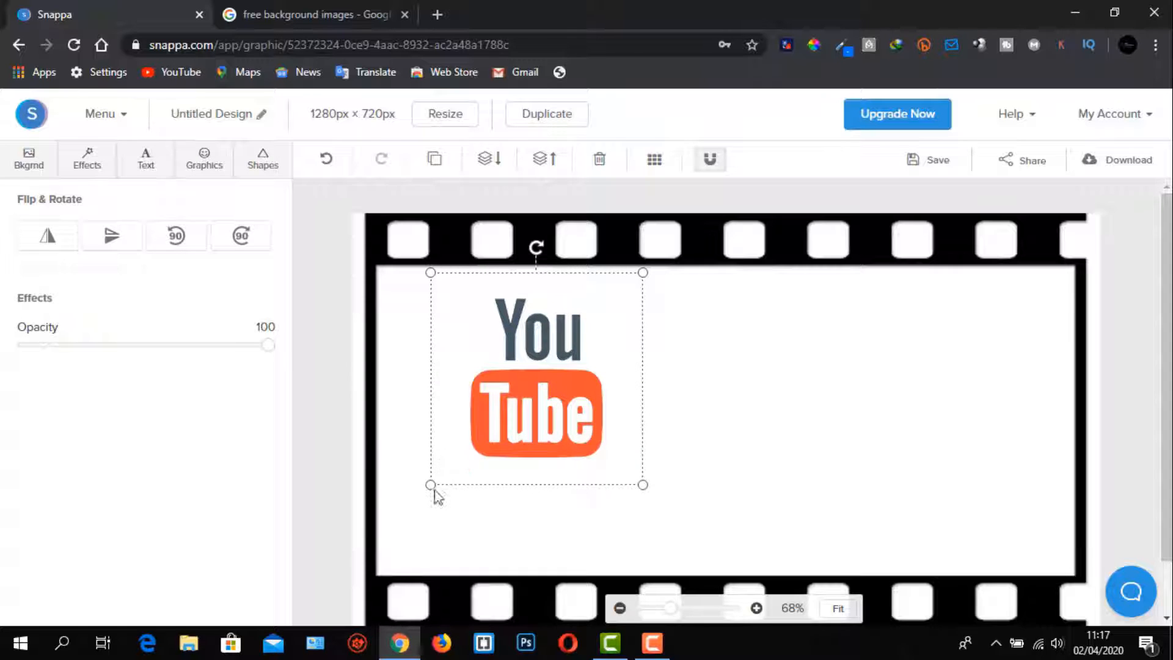
pyautogui.moveTo(431, 486); pyautogui.dragTo(350, 628)
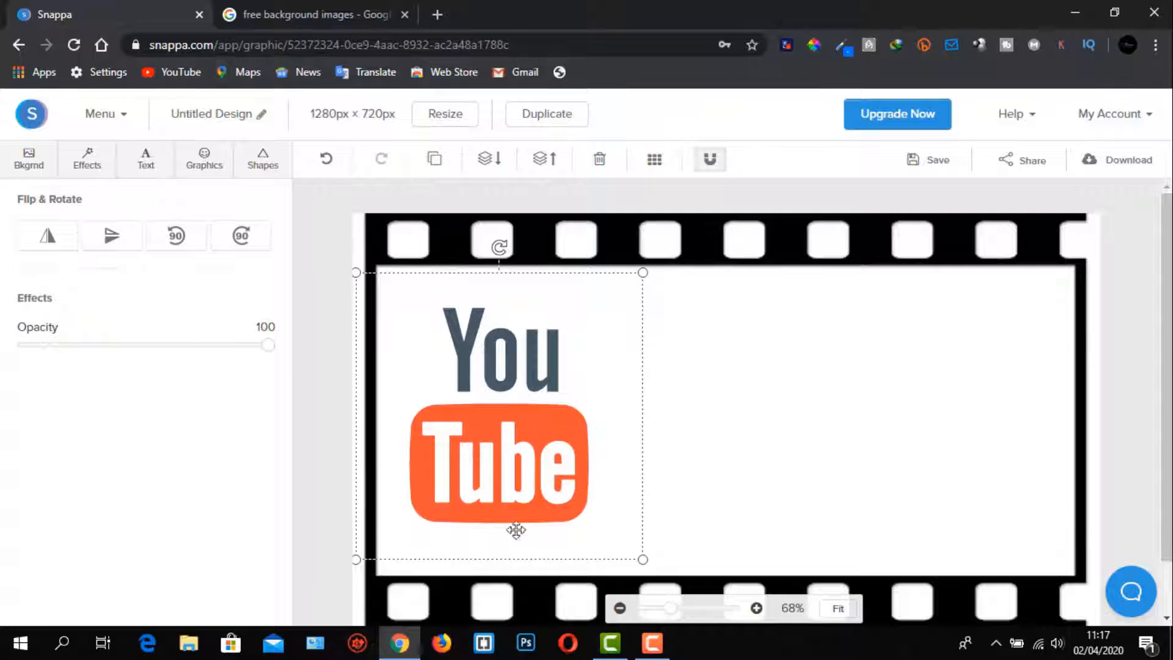
# Add the orange play-button icon from the "youtube" icon results and place it in the lower middle of the film frame.
pyautogui.click(712, 439)
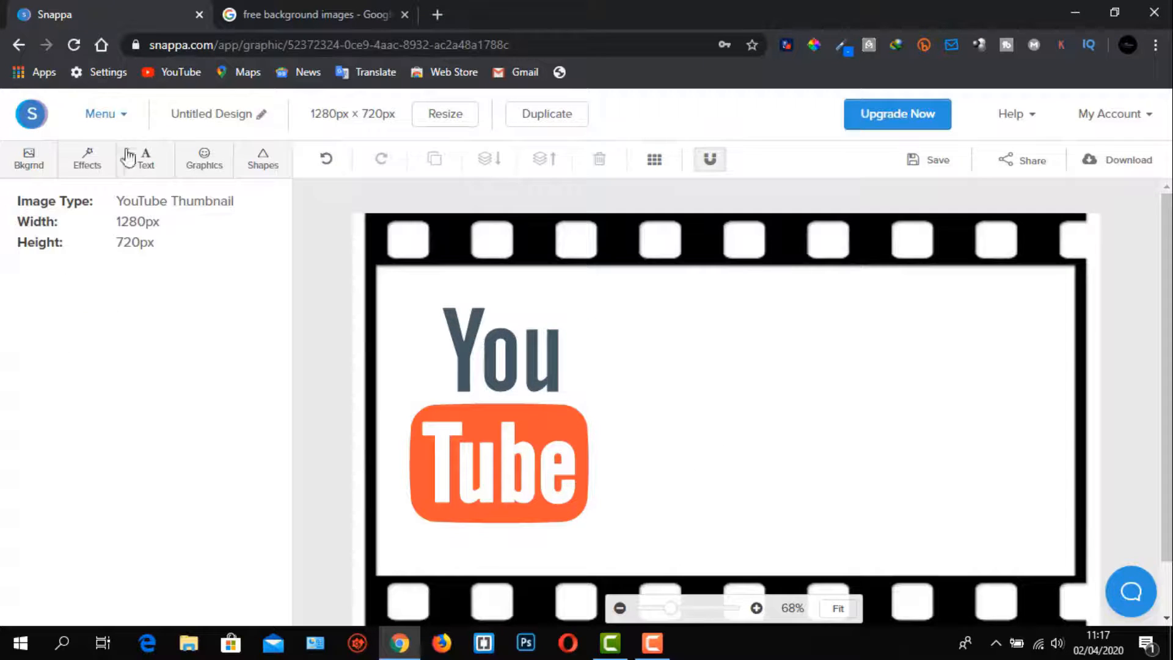
pyautogui.click(209, 172)
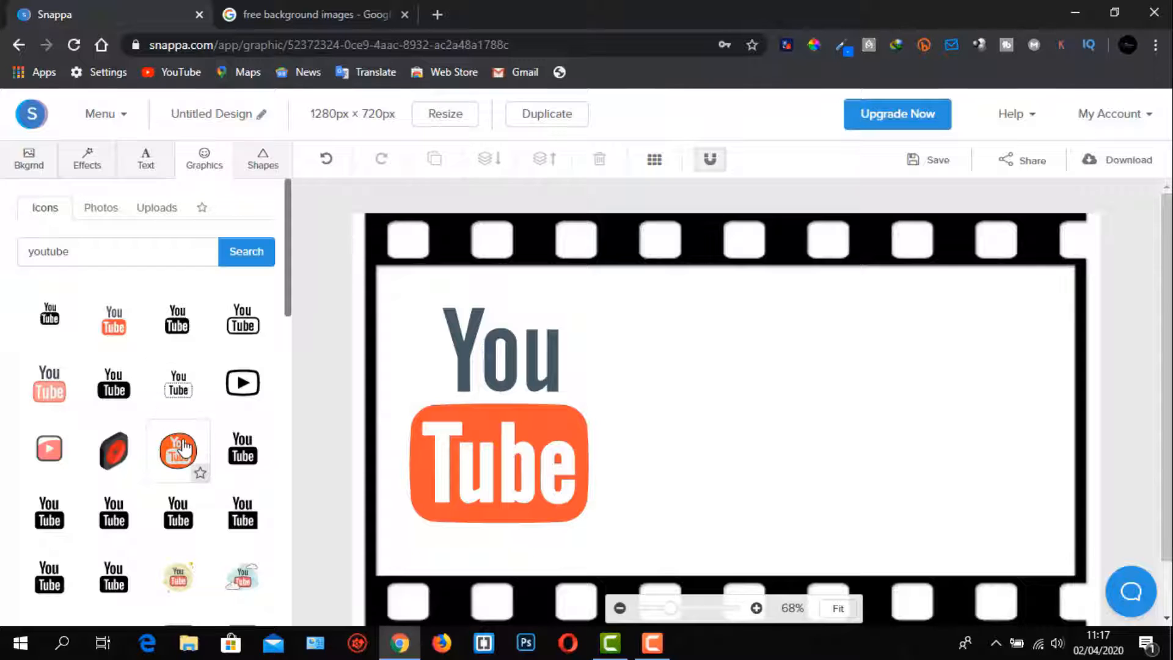
pyautogui.scroll(-5, 184, 449)
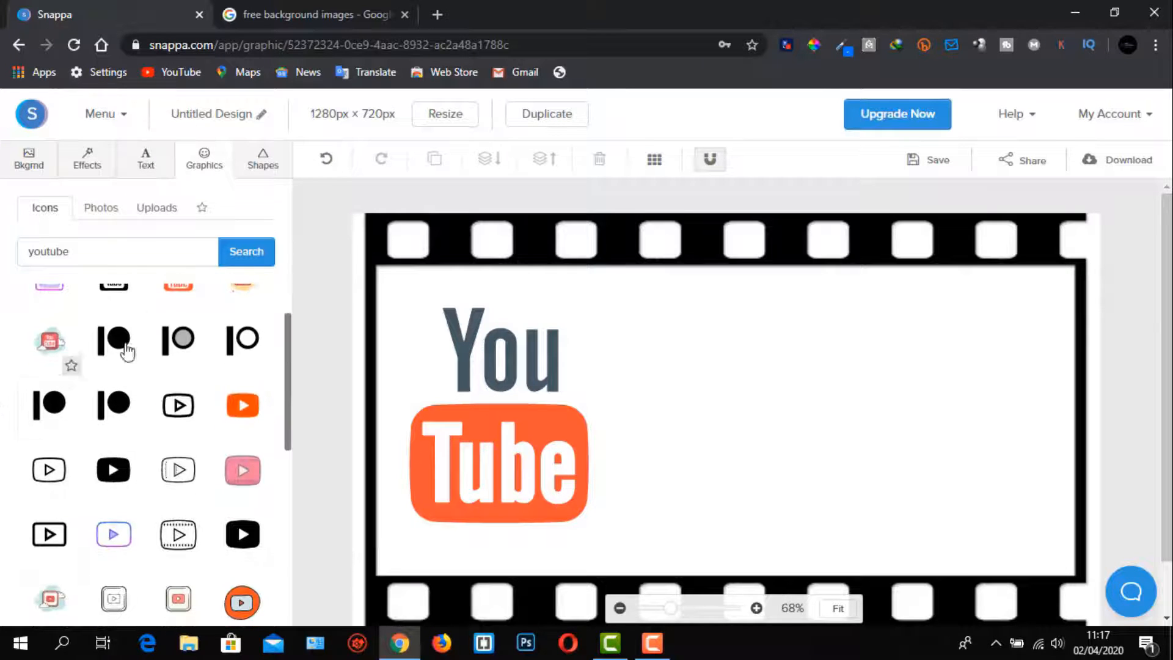
pyautogui.click(244, 405)
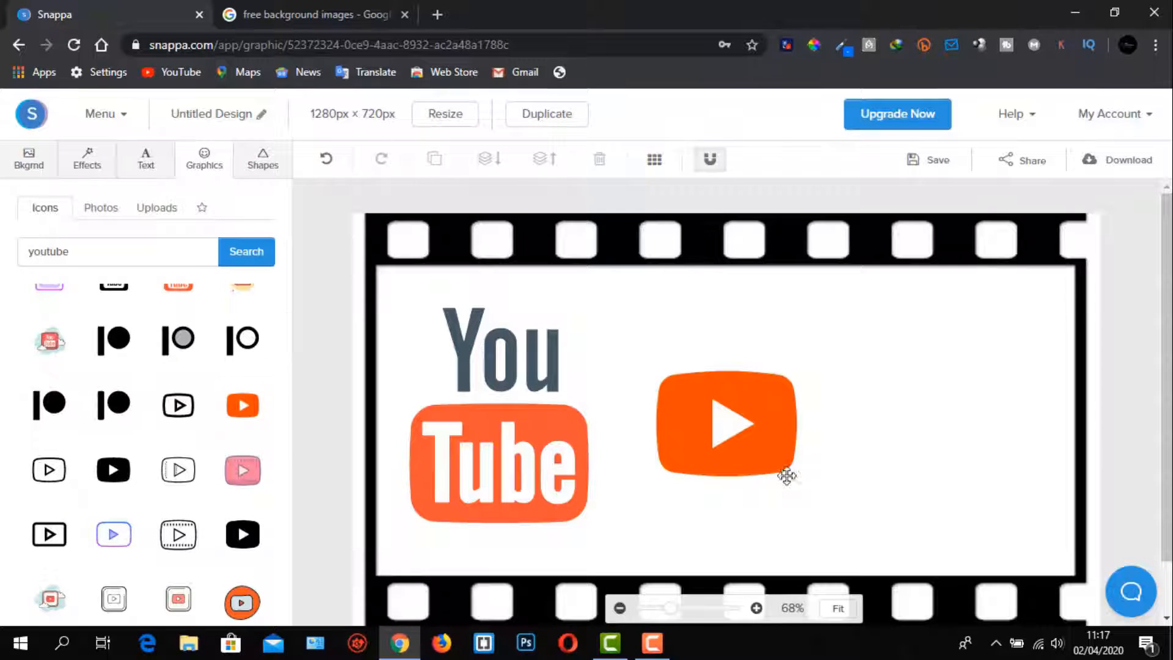
pyautogui.moveTo(743, 437); pyautogui.dragTo(819, 524)
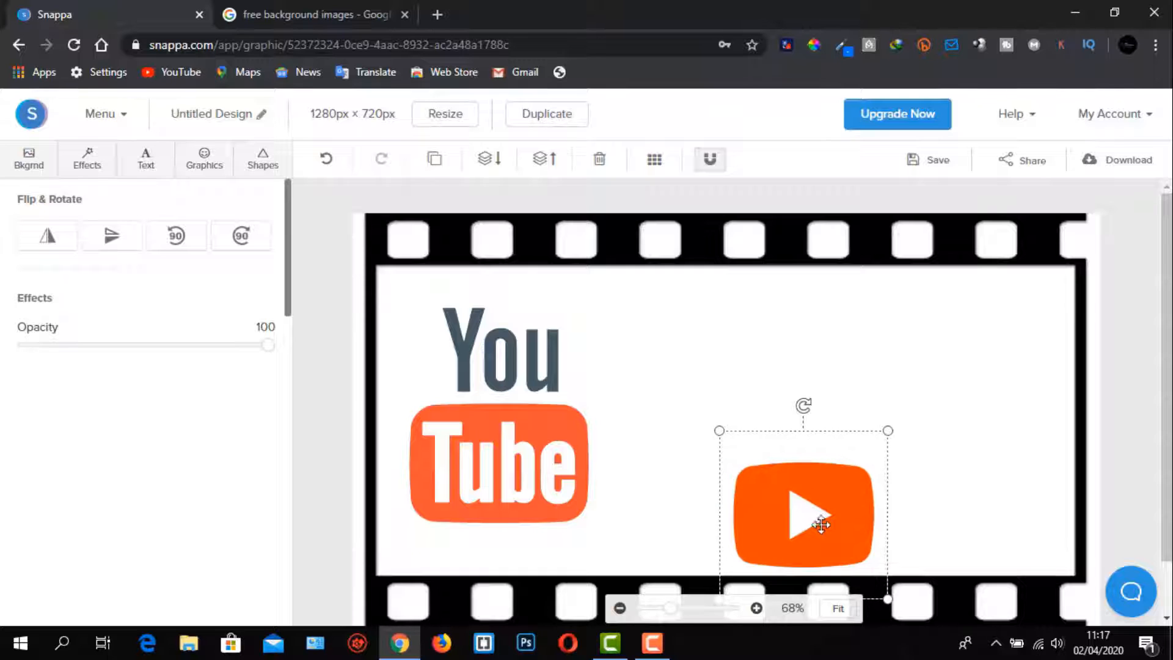
pyautogui.click(736, 319)
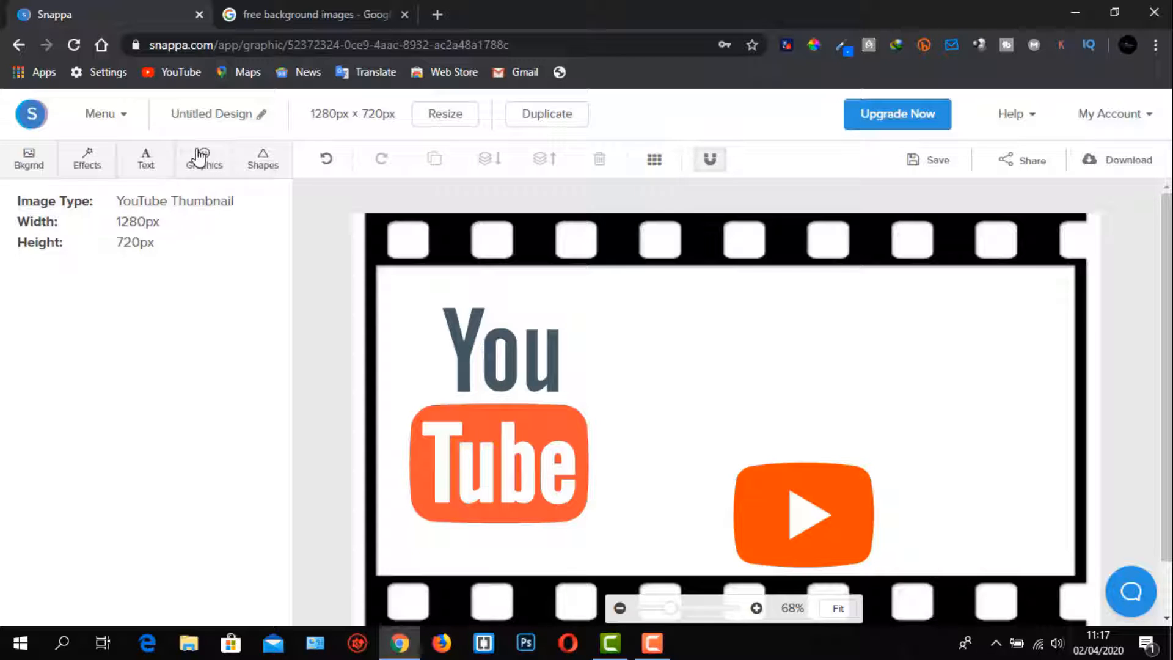
# Add a heading text to the canvas and place it in the film frame's upper right area, above the play-button icon.
pyautogui.click(145, 160)
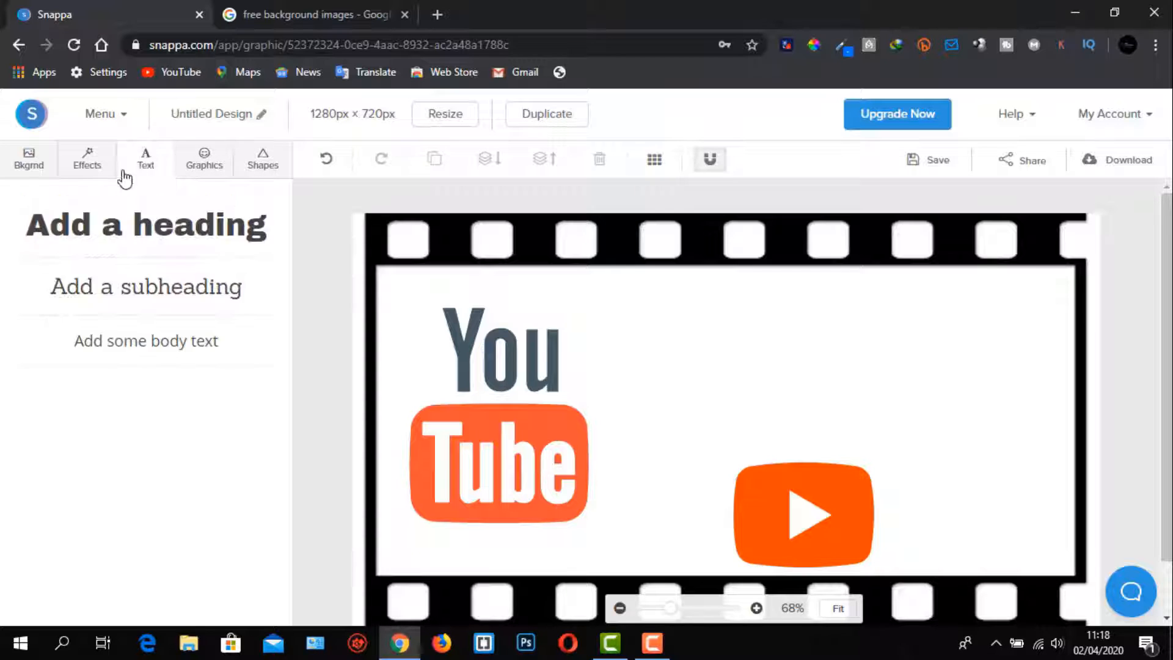
pyautogui.click(145, 223)
pyautogui.moveTo(720, 424); pyautogui.dragTo(808, 353)
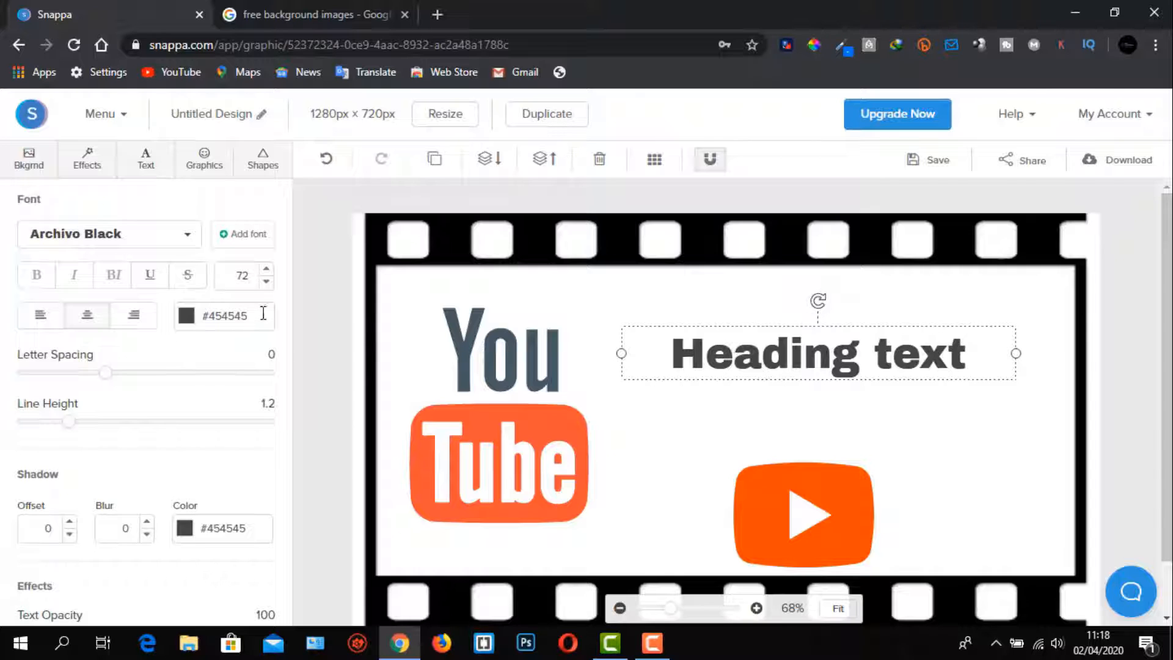
# Try several preset colours on the heading, including blue and yellow, and set its text colour to red #d8334a.
pyautogui.click(263, 313)
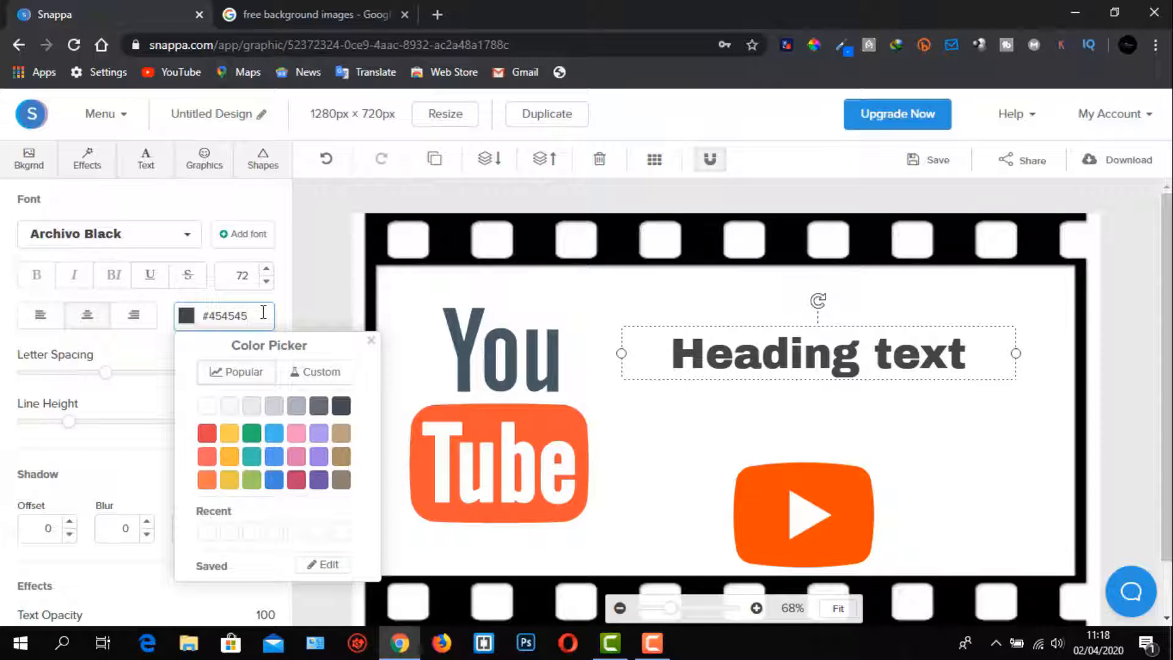
pyautogui.click(274, 433)
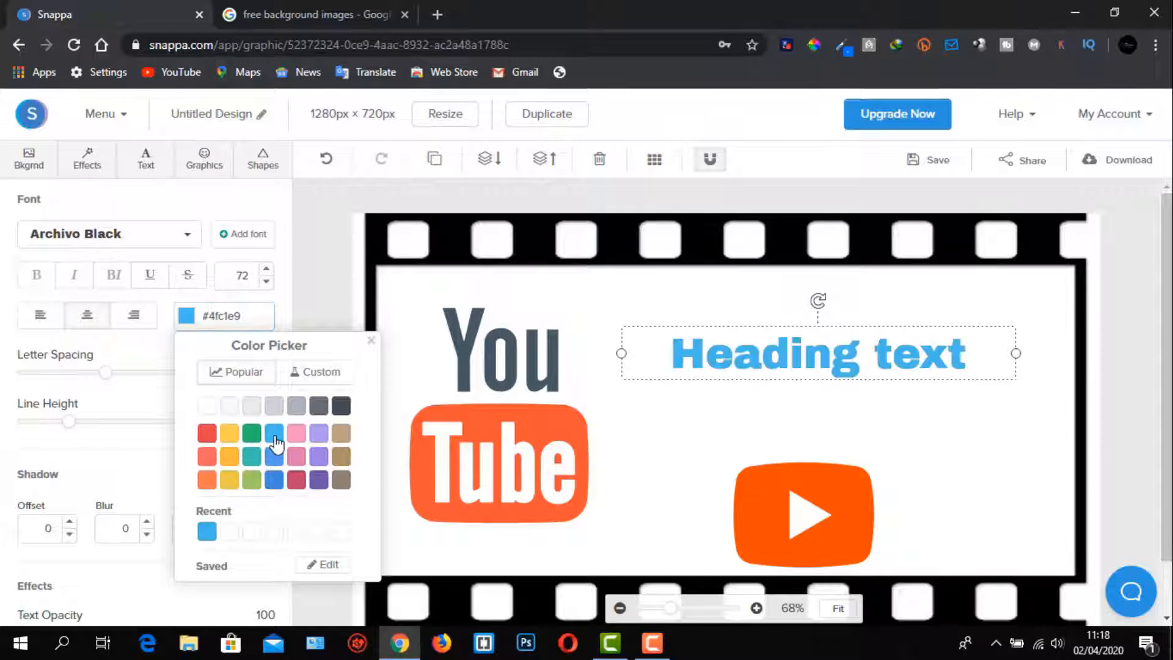
pyautogui.click(207, 435)
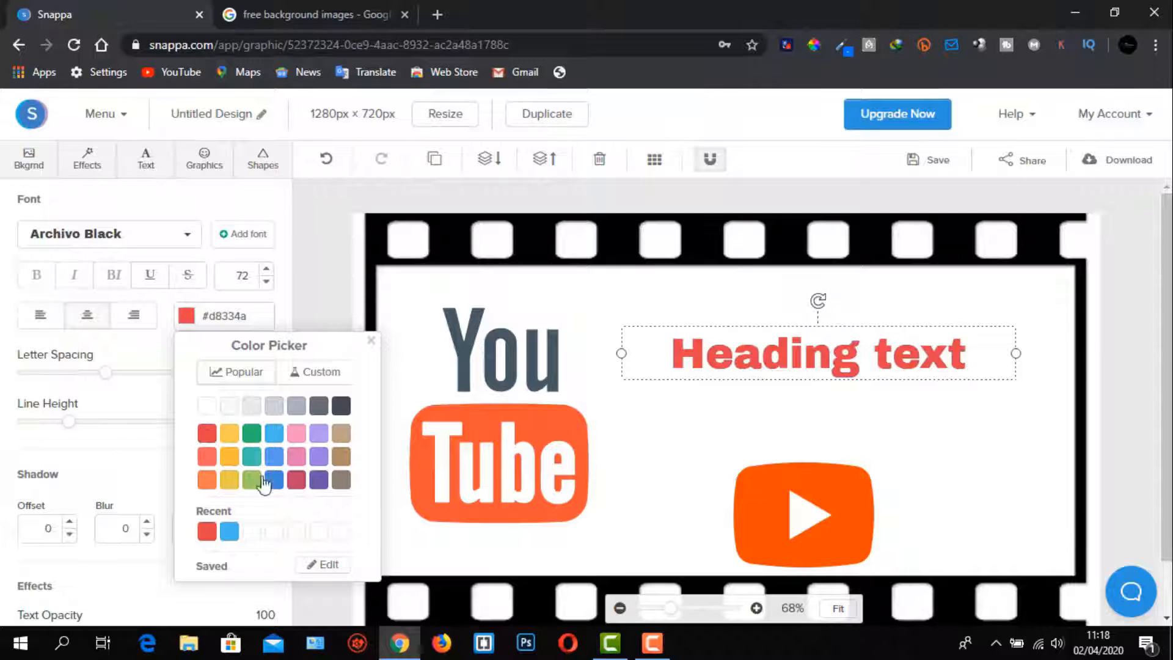
pyautogui.click(275, 482)
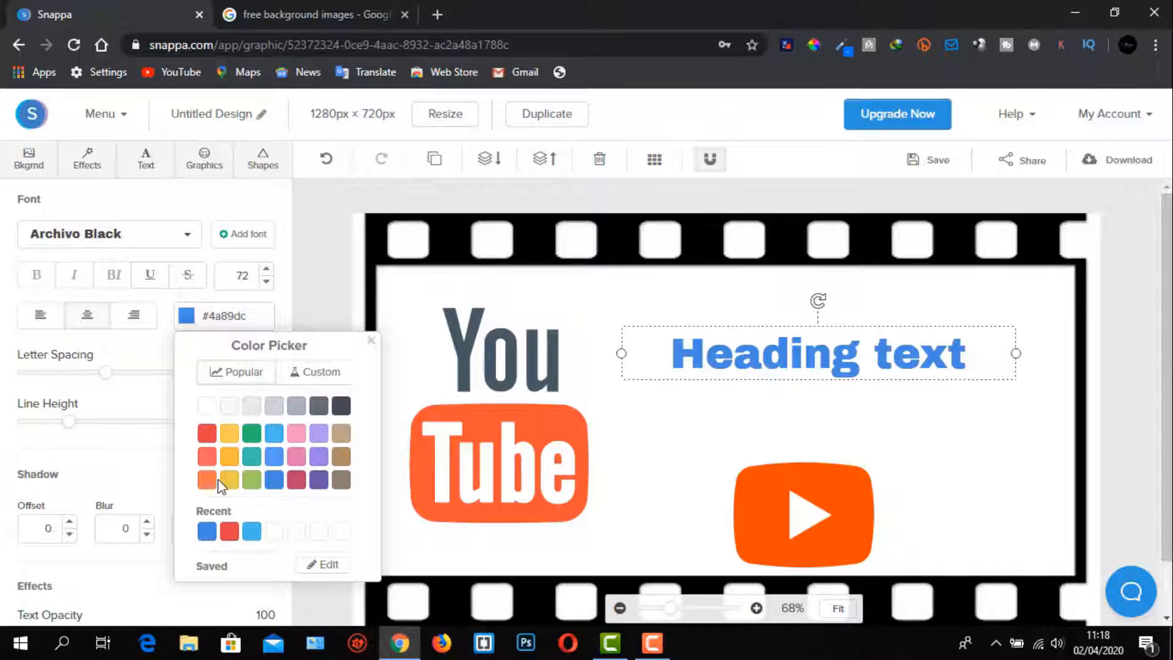
pyautogui.click(229, 457)
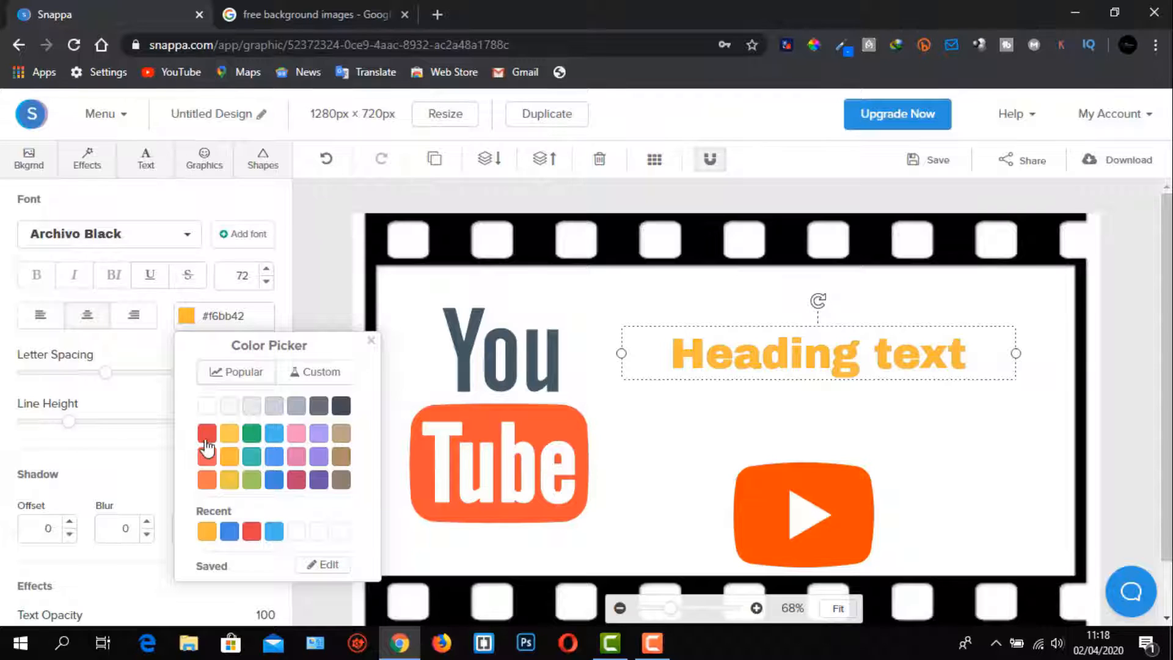
pyautogui.click(205, 440)
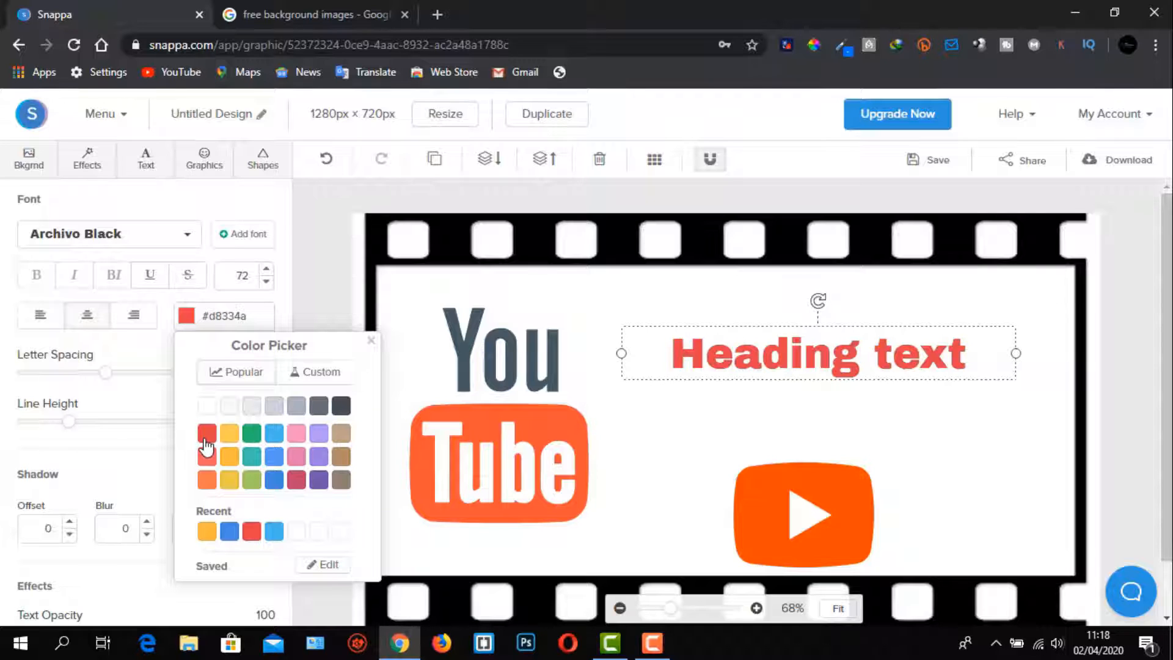
pyautogui.click(302, 299)
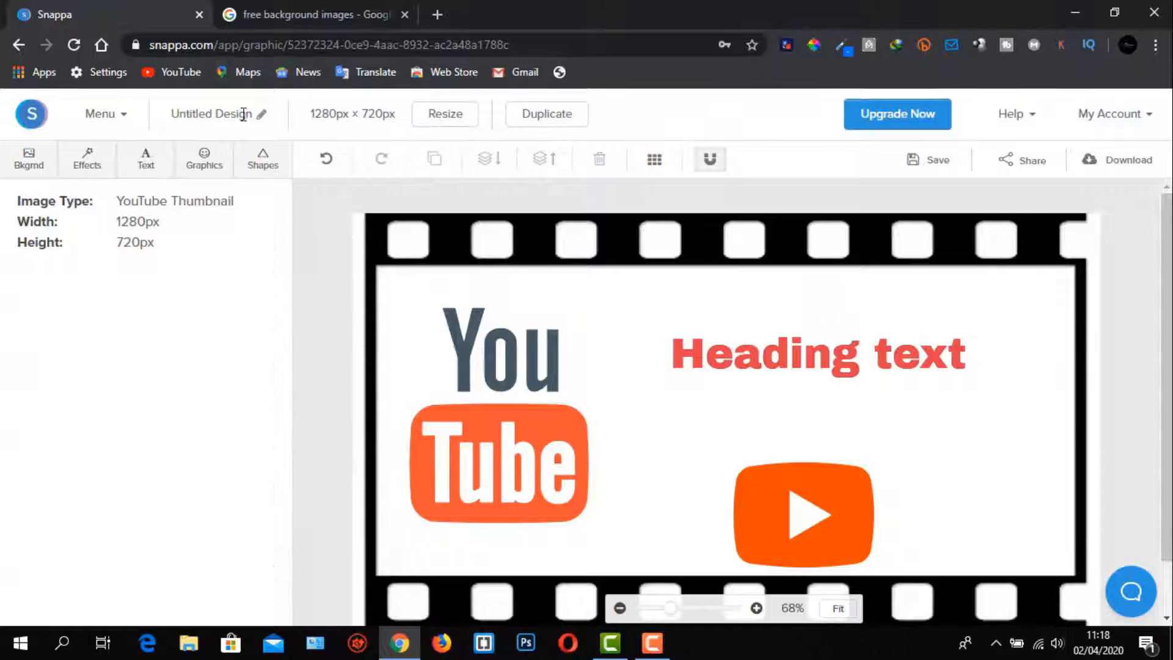
# Replace the heading's placeholder text with "How to Create a YouTube Thumbnail".
pyautogui.click(146, 168)
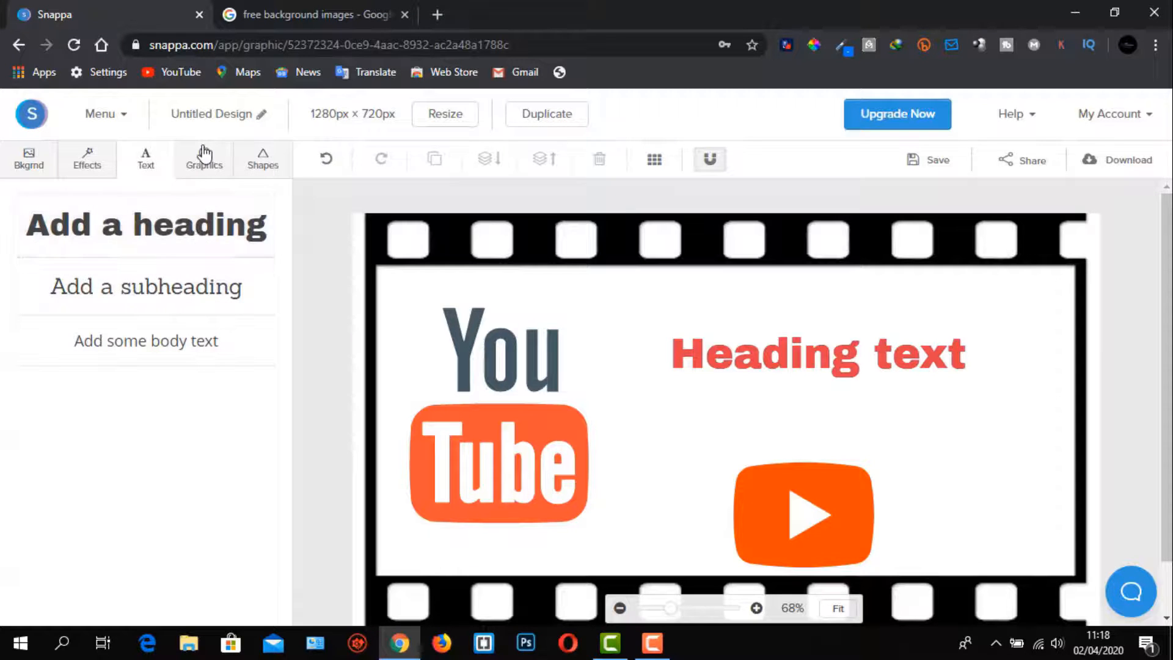
pyautogui.click(830, 365)
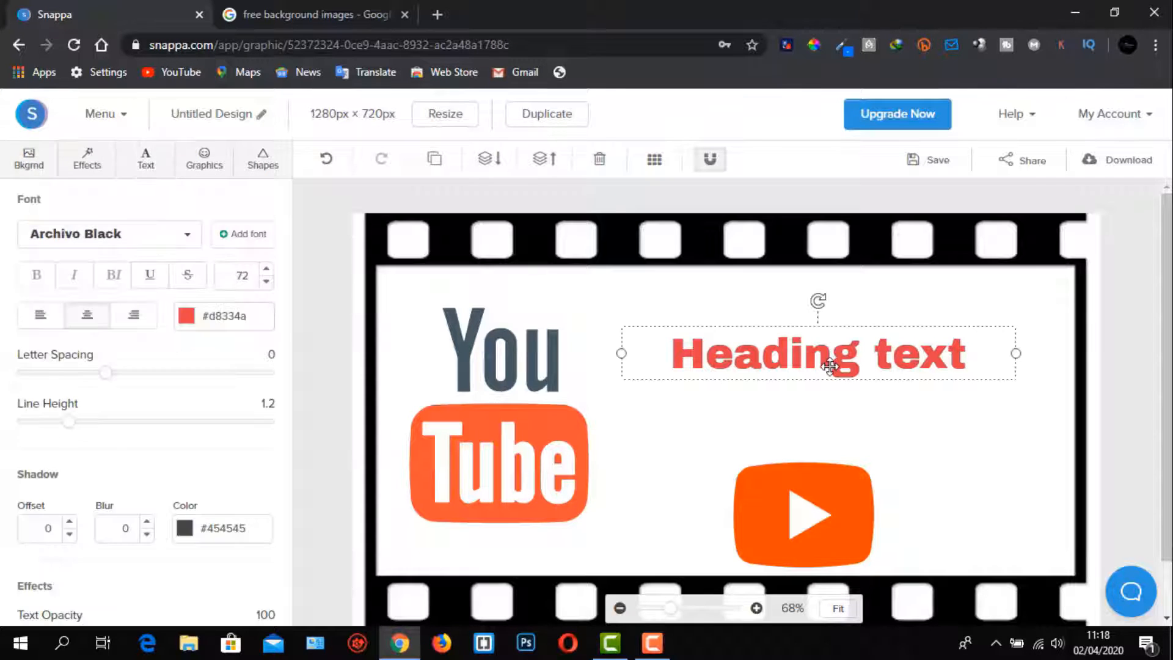
pyautogui.doubleClick(969, 363)
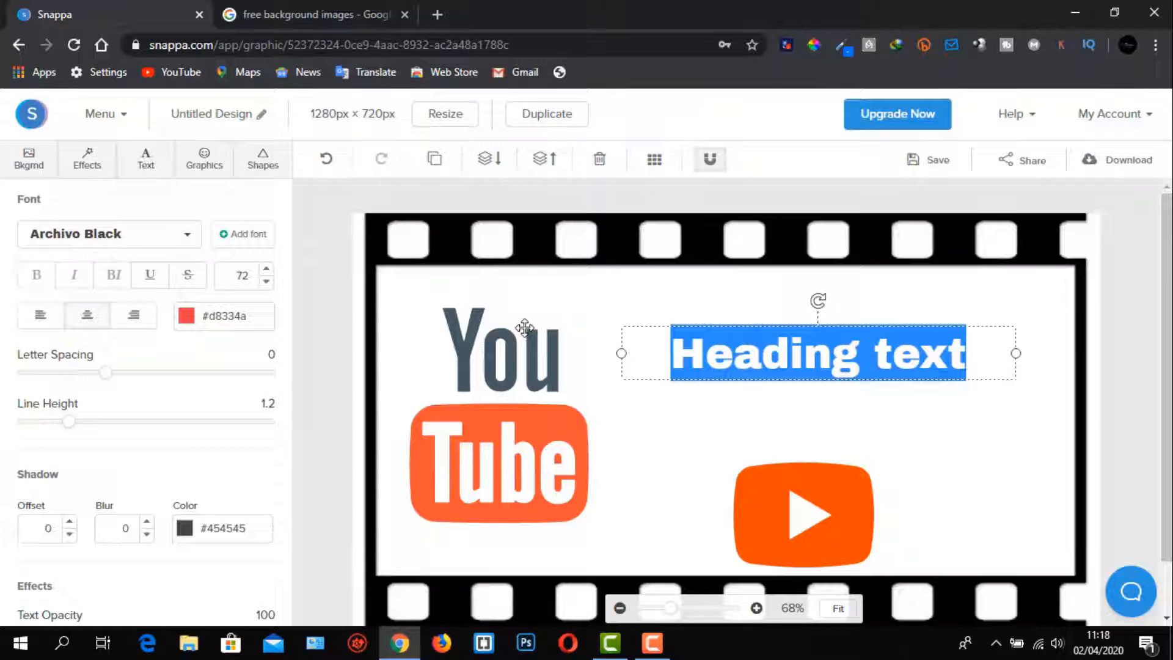
pyautogui.write('c')
pyautogui.press('BackSpace')
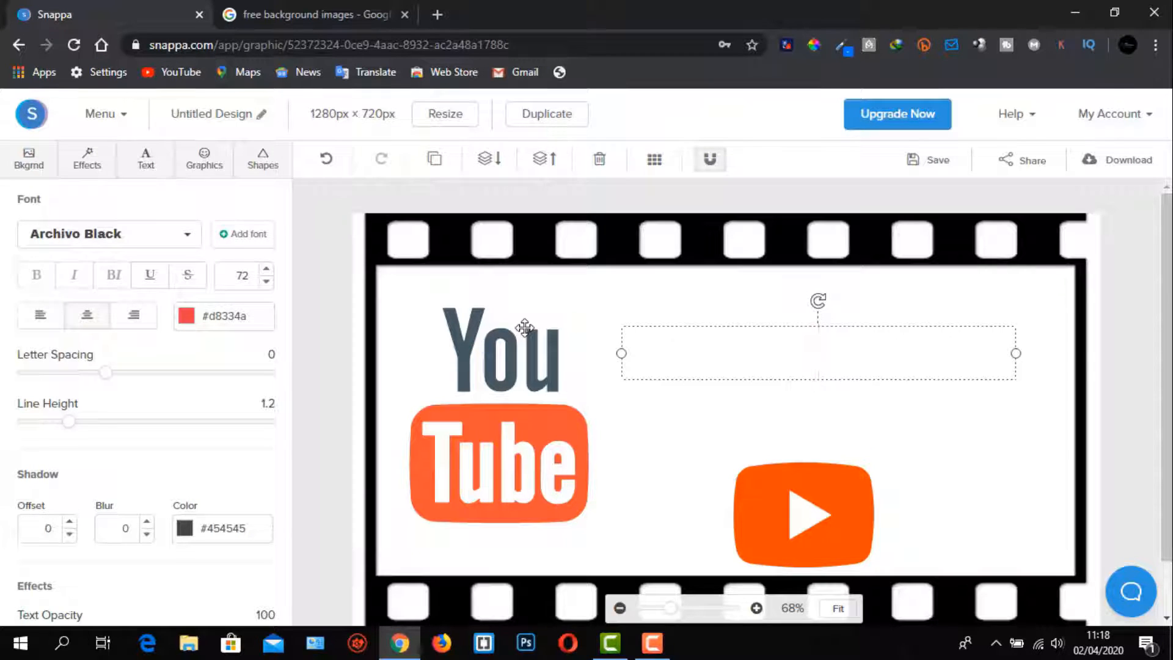
pyautogui.write('How ')
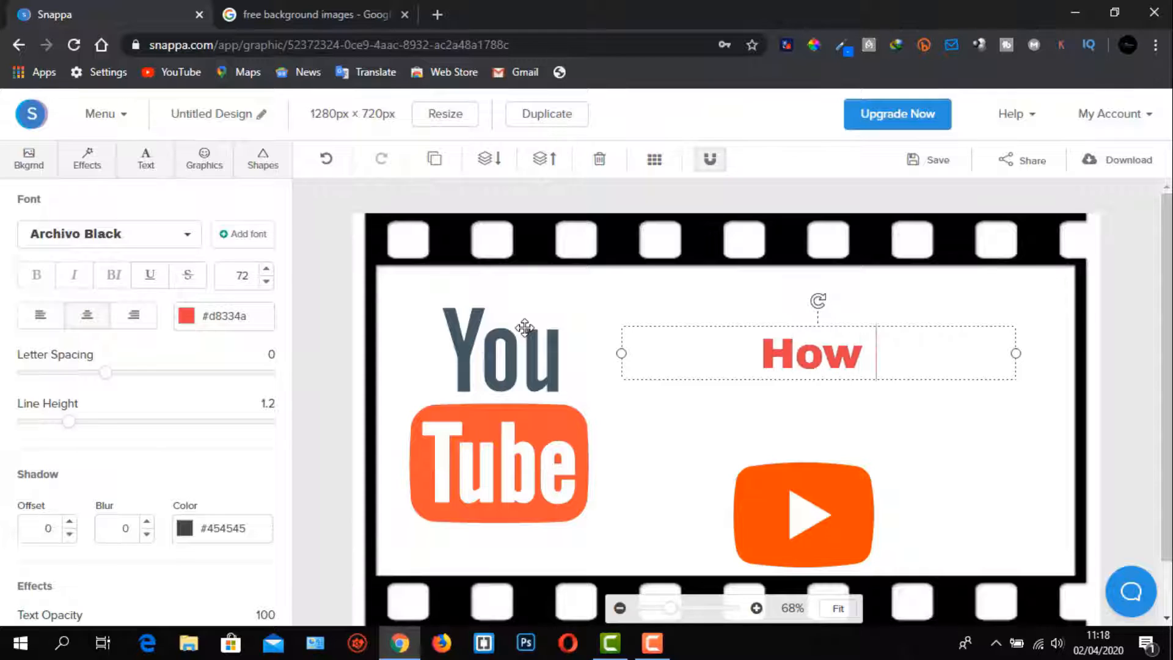
pyautogui.write('to ')
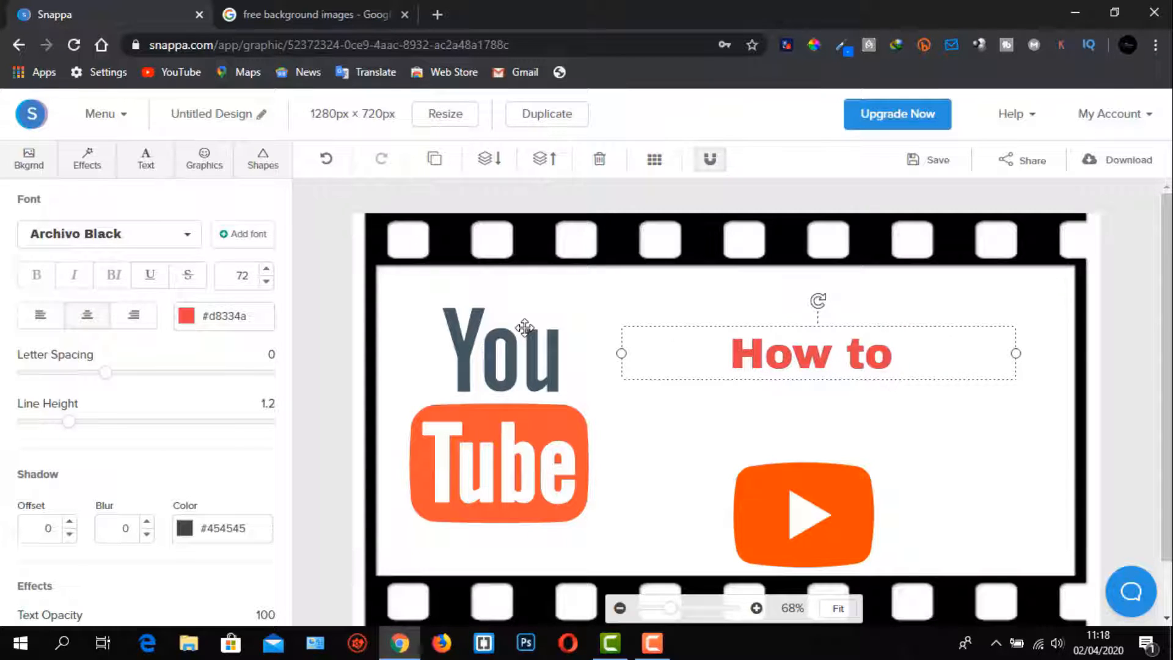
pyautogui.write('Crea')
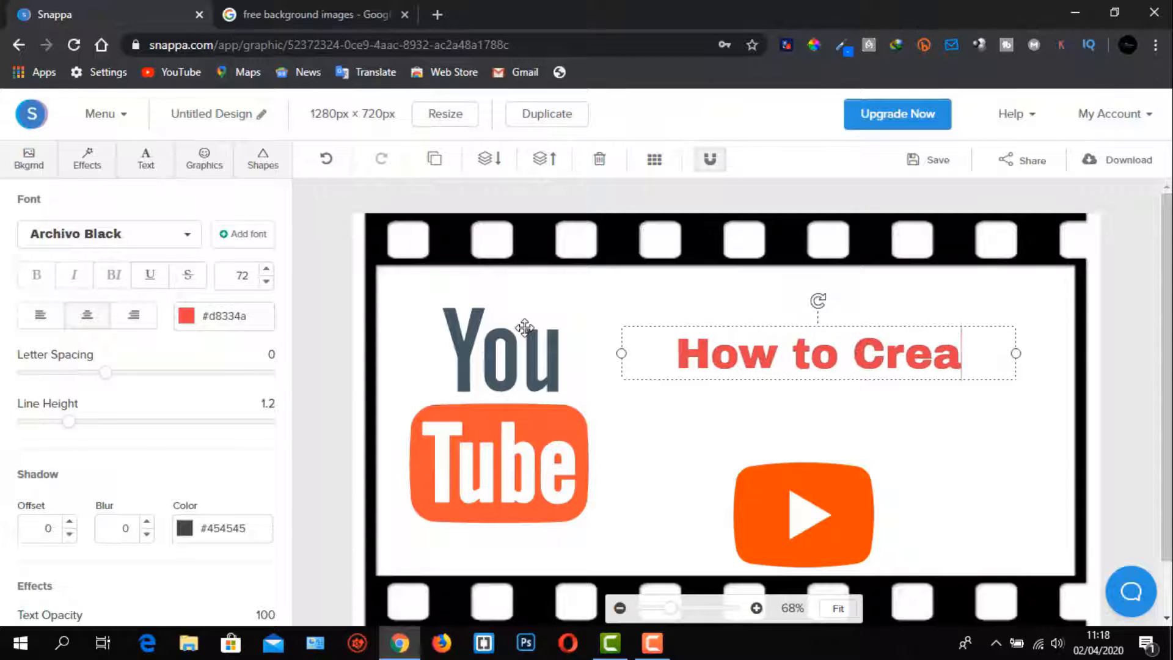
pyautogui.write('te ')
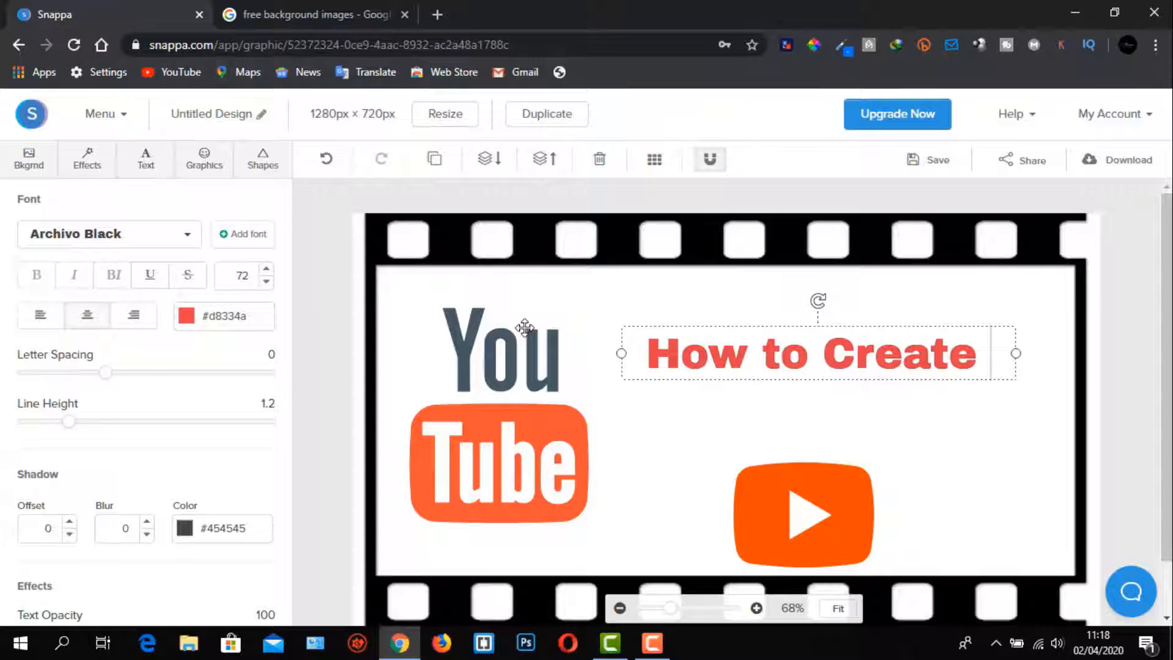
pyautogui.write('a Y')
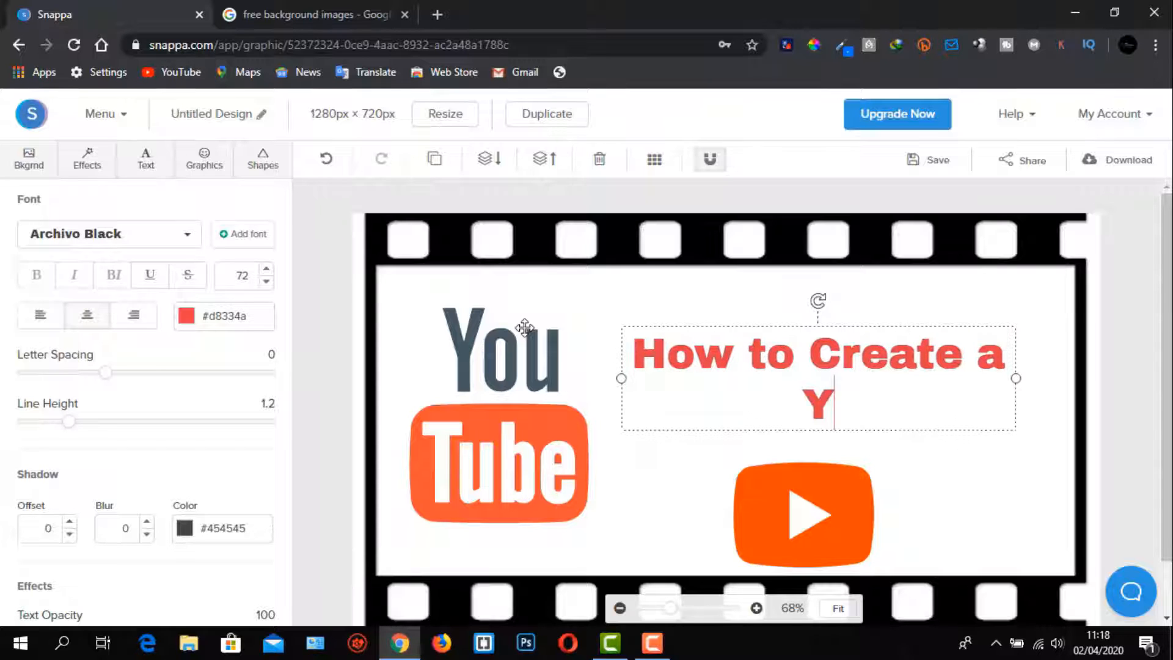
pyautogui.write('ouTube T')
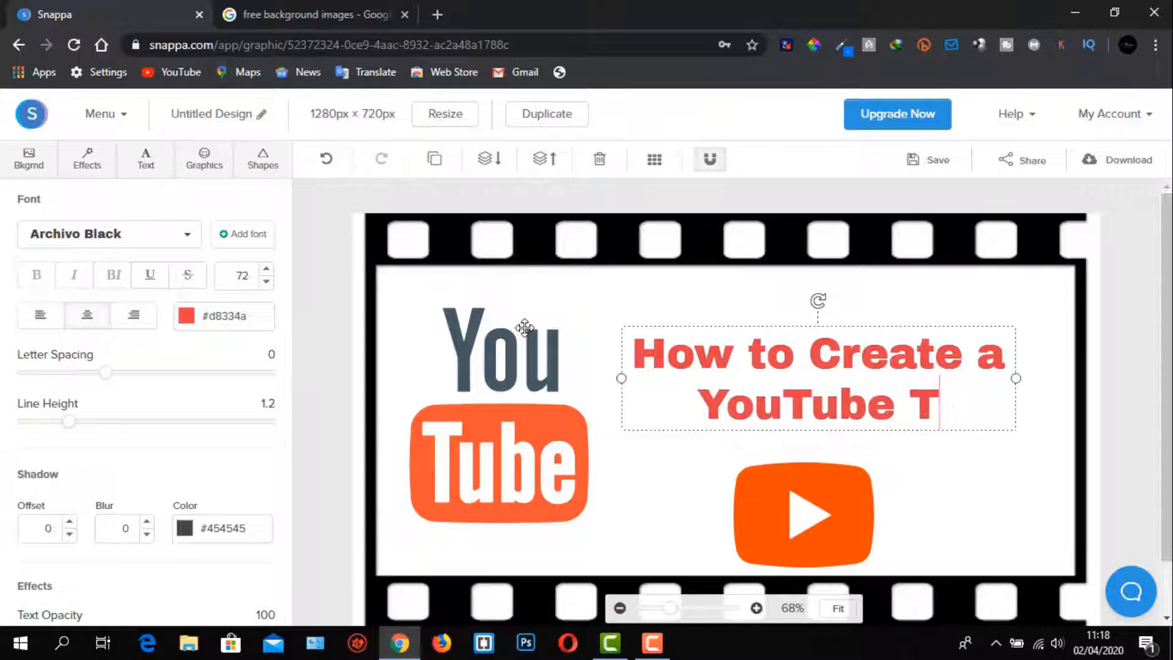
pyautogui.write('humbnail')
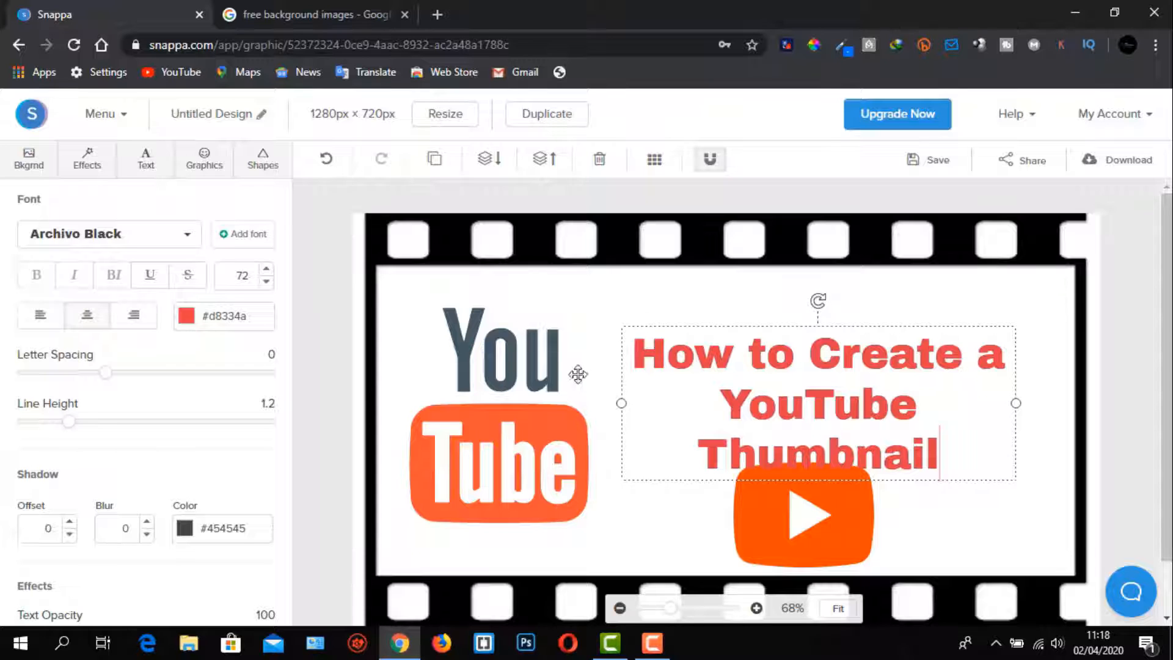
# Move the three-line heading straight up near the film frame's upper edge, clear of the play-button icon.
pyautogui.click(605, 306)
pyautogui.click(819, 409)
pyautogui.moveTo(819, 410); pyautogui.dragTo(819, 366)
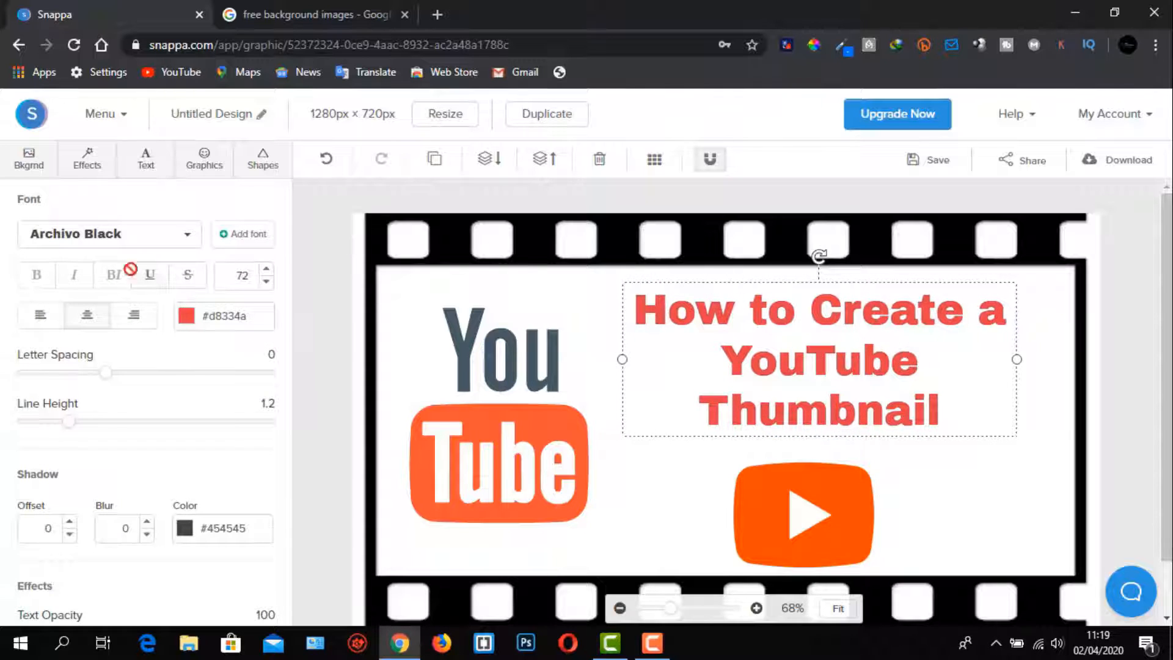
# Open the font choices for the heading.
pyautogui.click(188, 241)
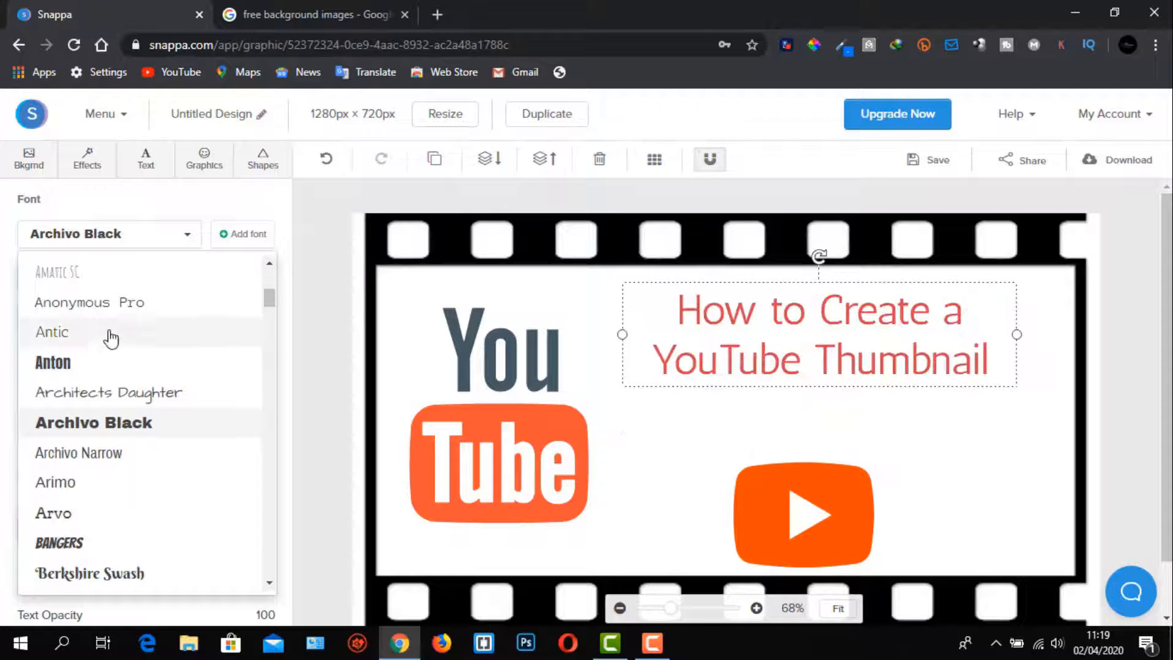